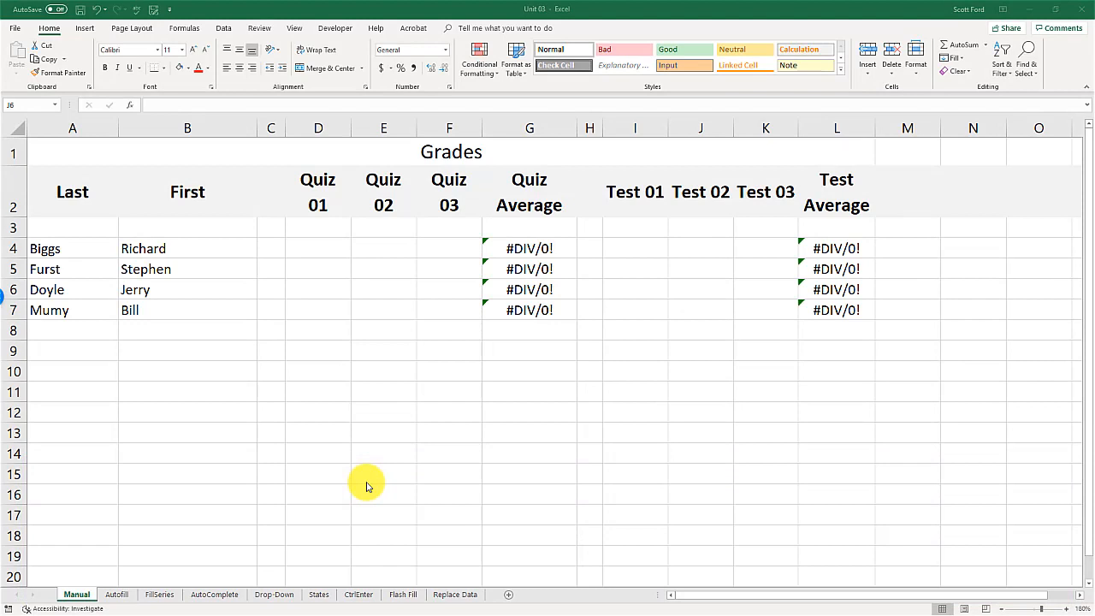
# Enter the Quiz 01 scores 100, 95, 89 and 75 for the four students in D4:D7
pyautogui.click(313, 251)
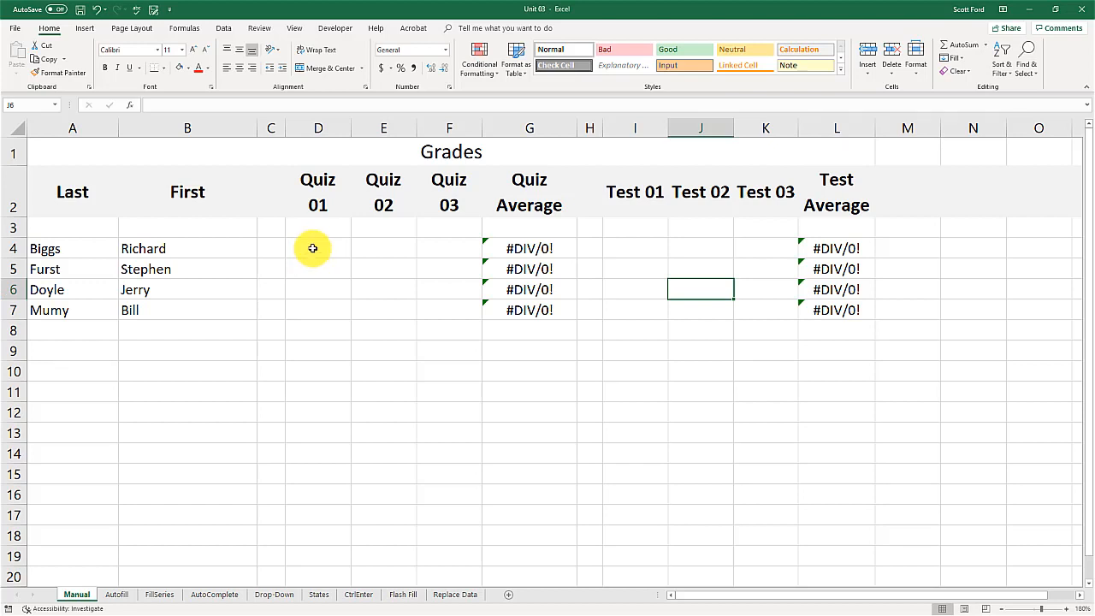
pyautogui.click(313, 248)
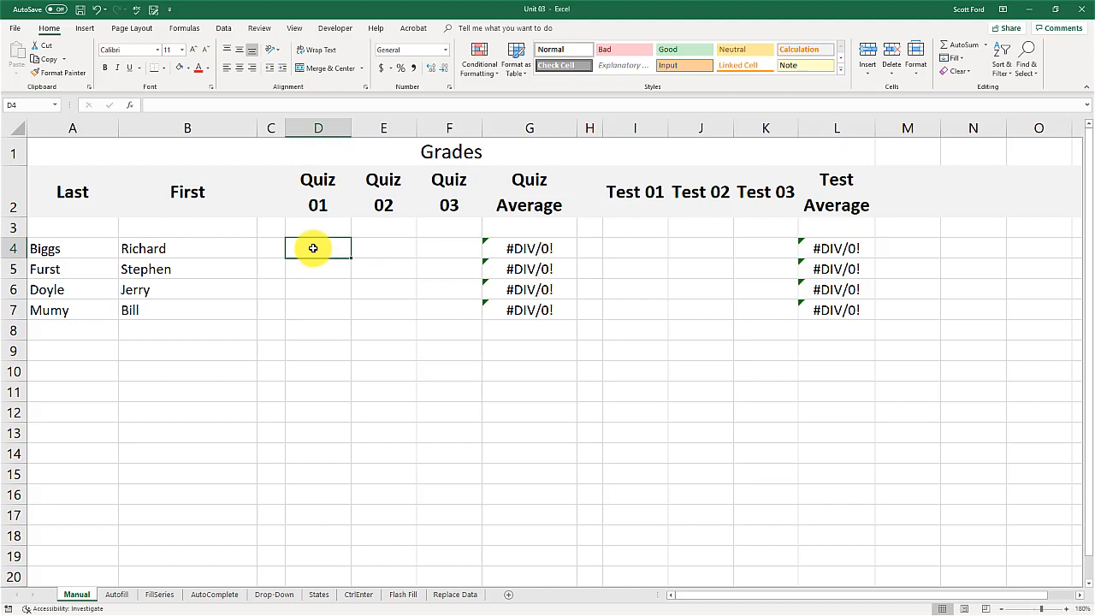
pyautogui.write('100')
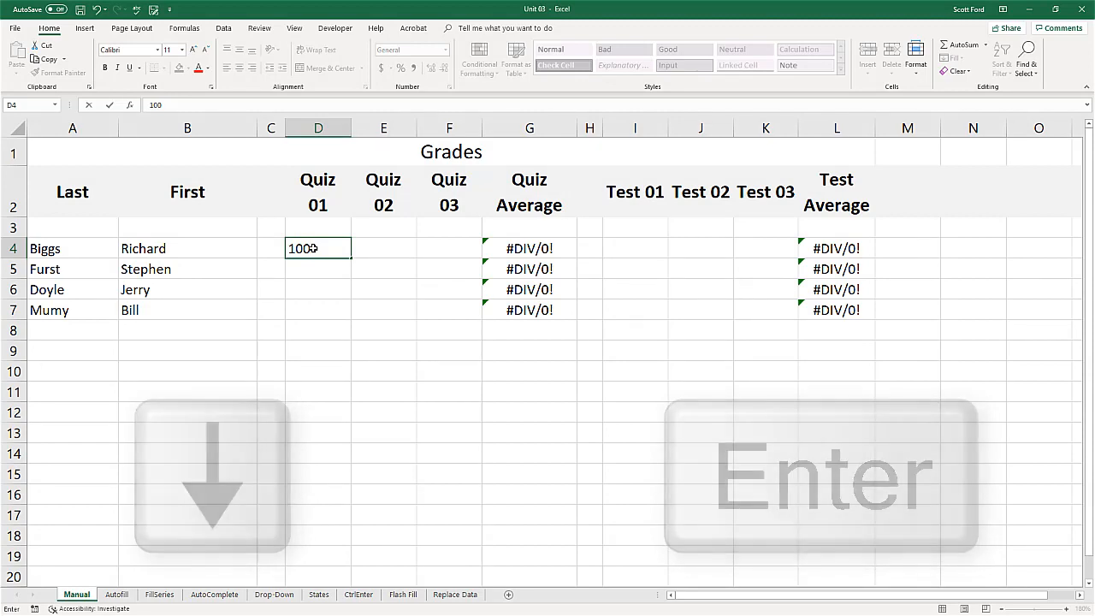
pyautogui.press('Return')
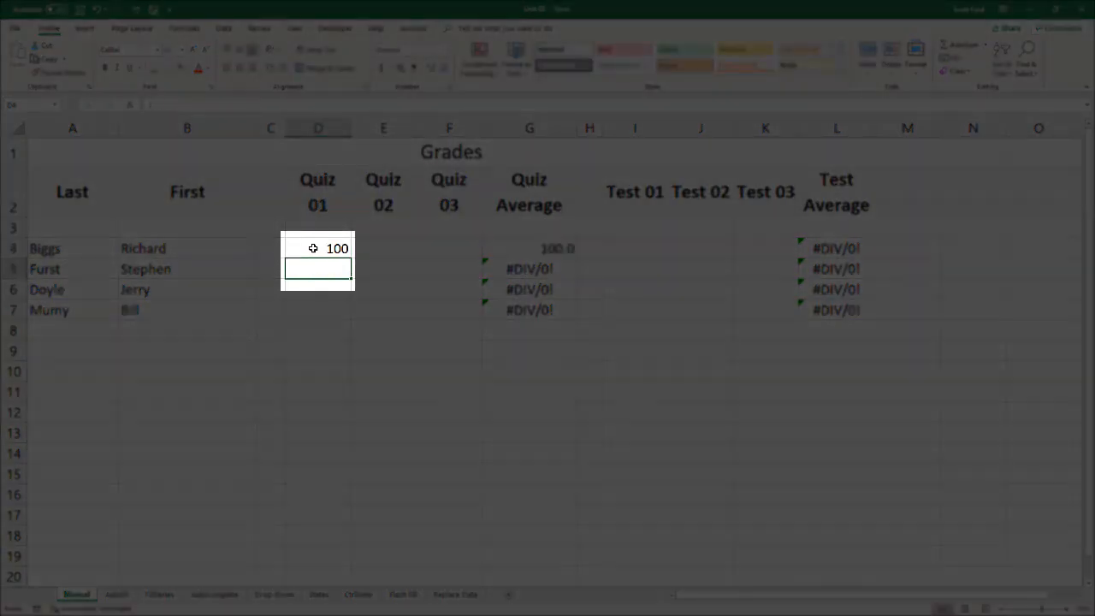
pyautogui.write('95')
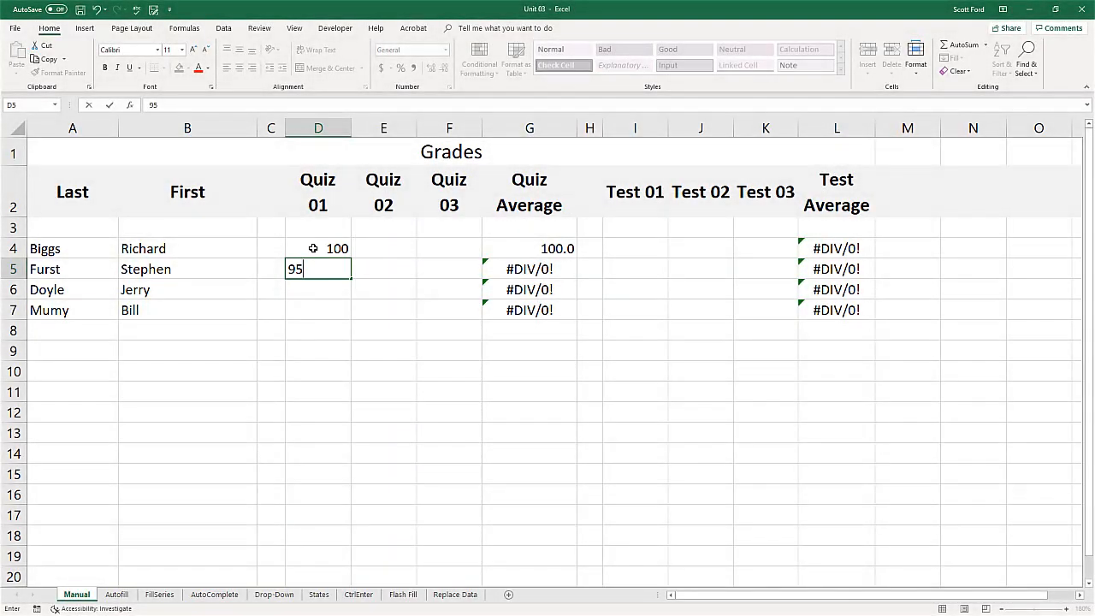
pyautogui.press('Return')
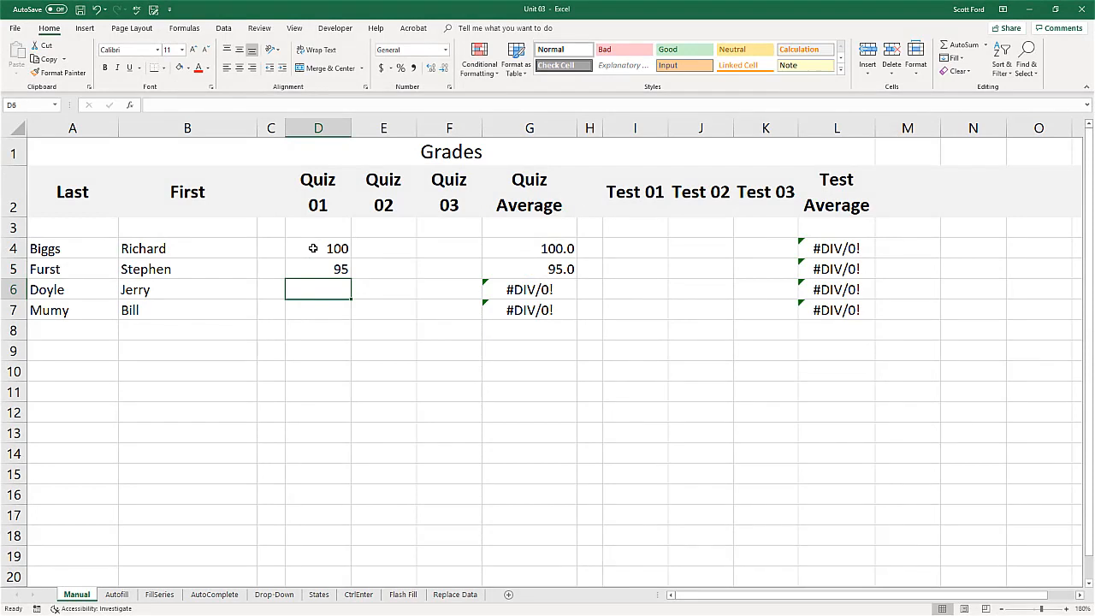
pyautogui.write('89')
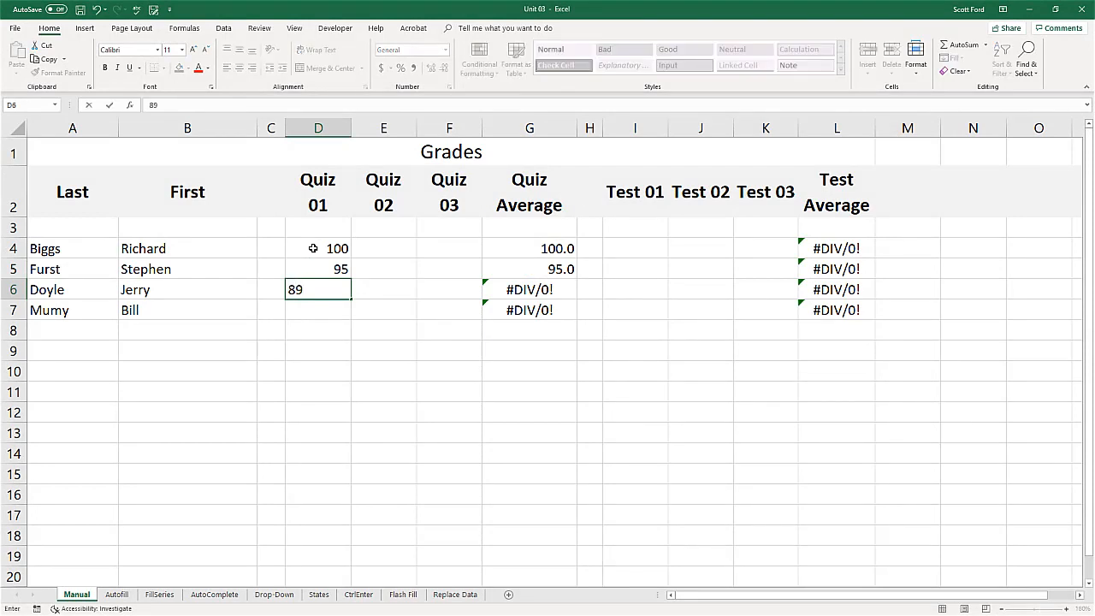
pyautogui.press('Return')
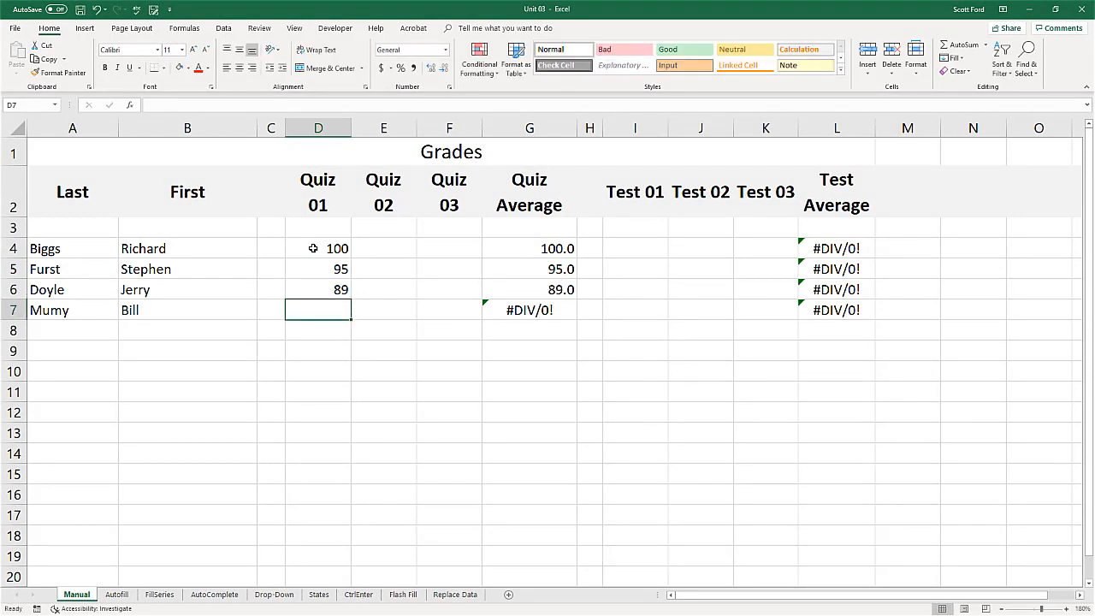
pyautogui.write('75')
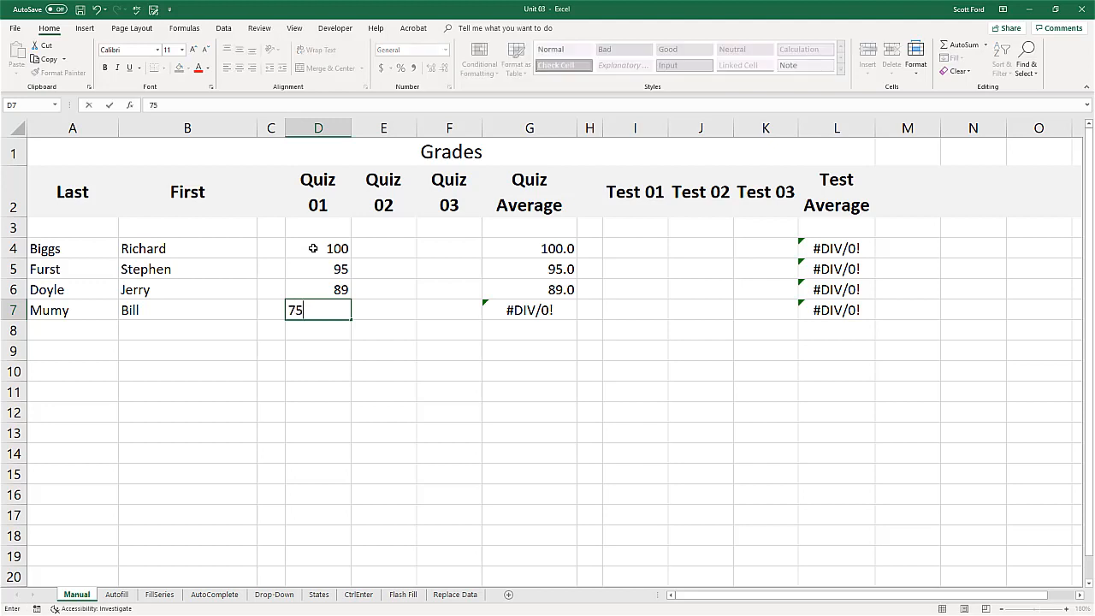
pyautogui.press('Return')
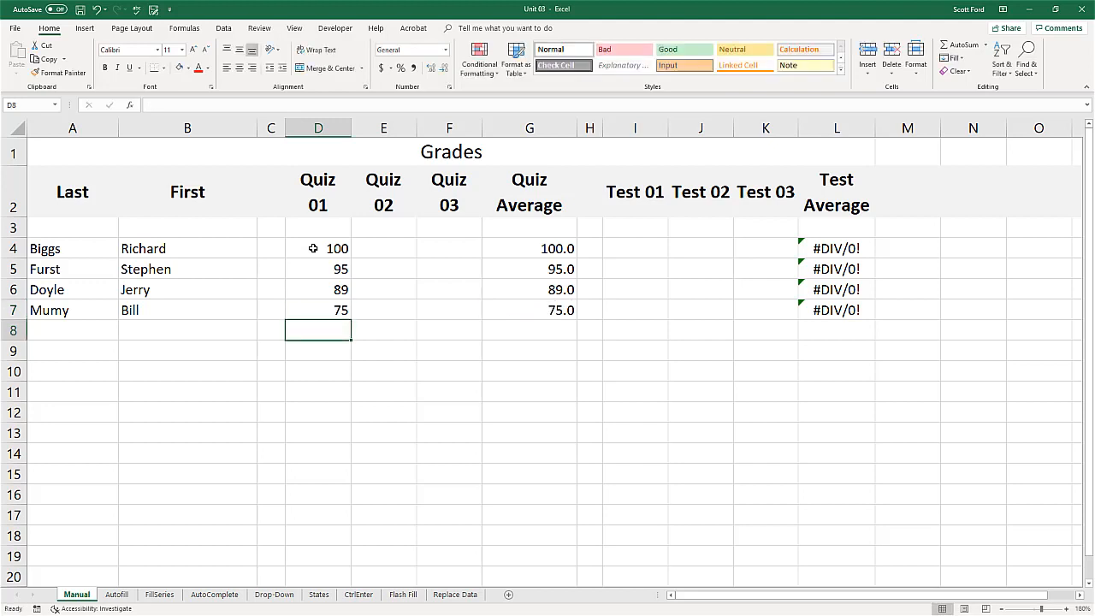
# Enter 95 for Quiz 02 and 85 for Quiz 03 in the first student's row, cells E4 and F4
pyautogui.press('Up')
pyautogui.press('Up')
pyautogui.press('Up')
pyautogui.press('Up')
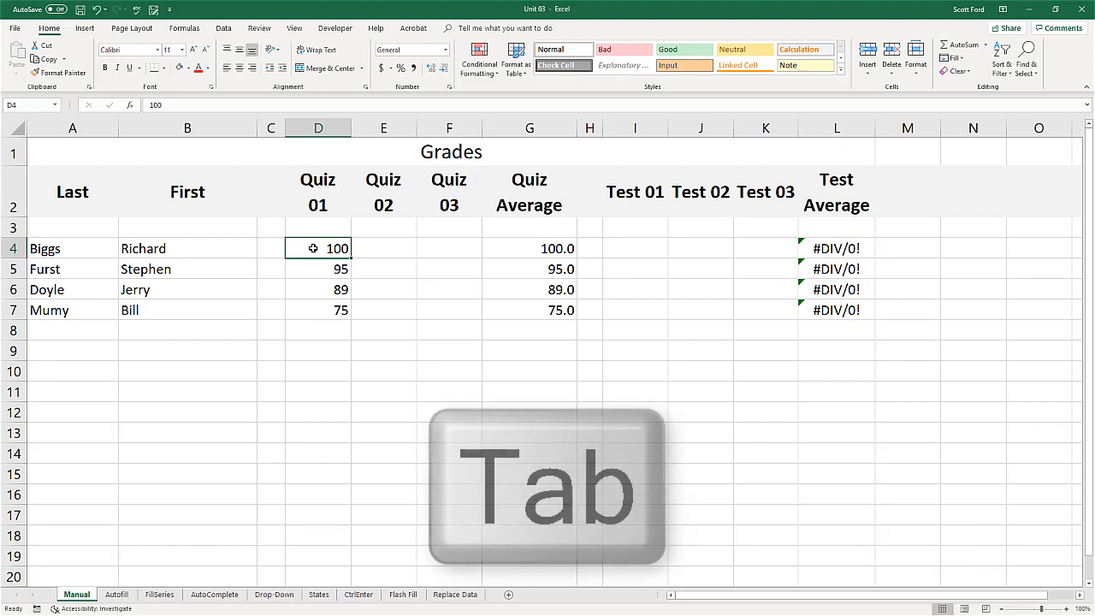
pyautogui.press('Tab')
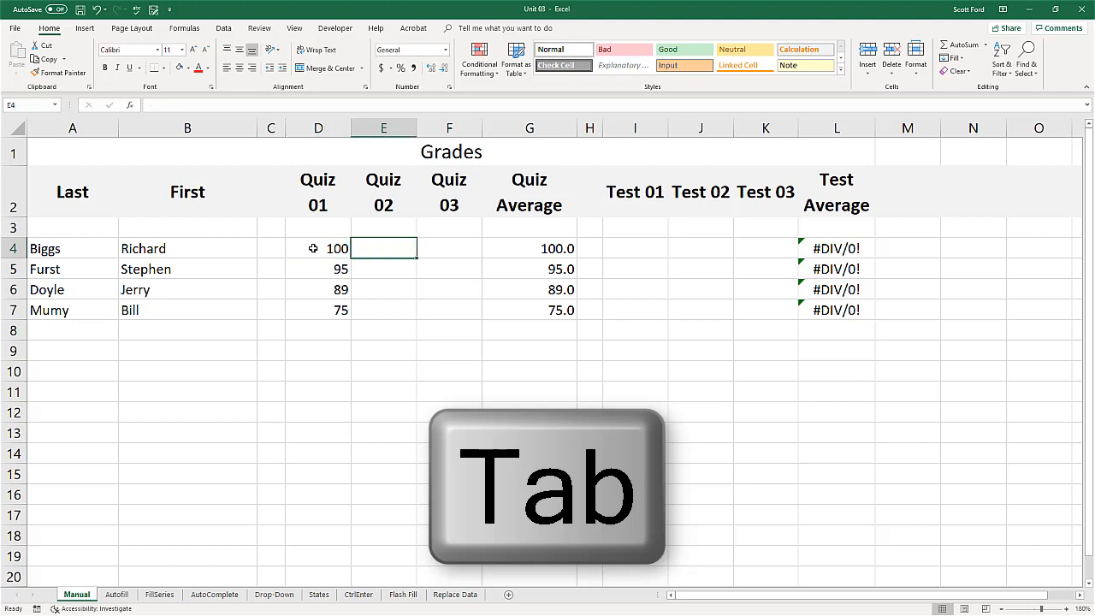
pyautogui.write('95')
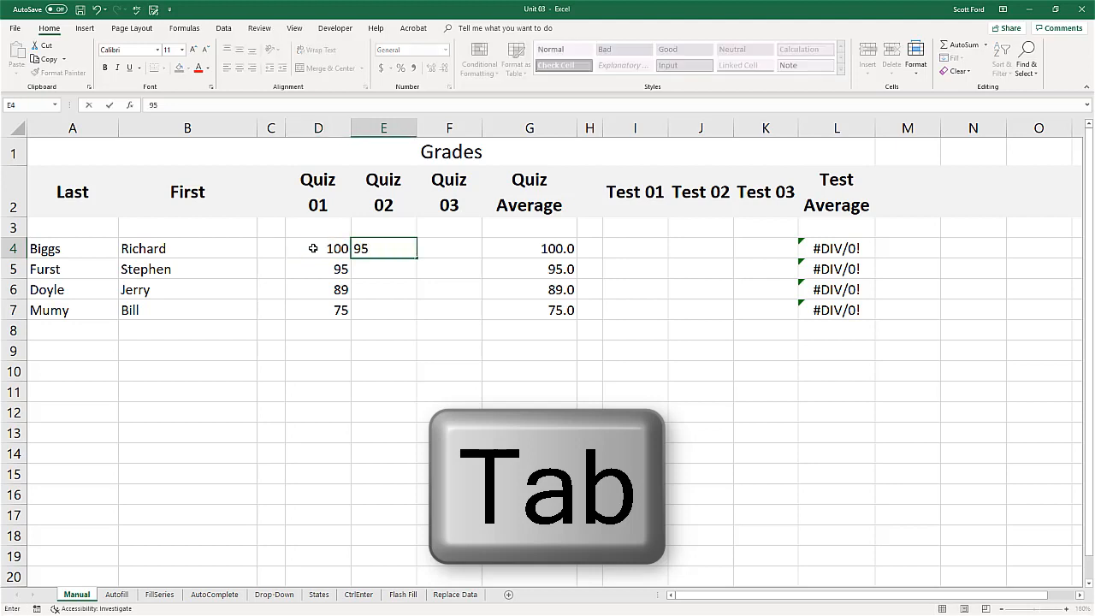
pyautogui.press('Tab')
pyautogui.write('85')
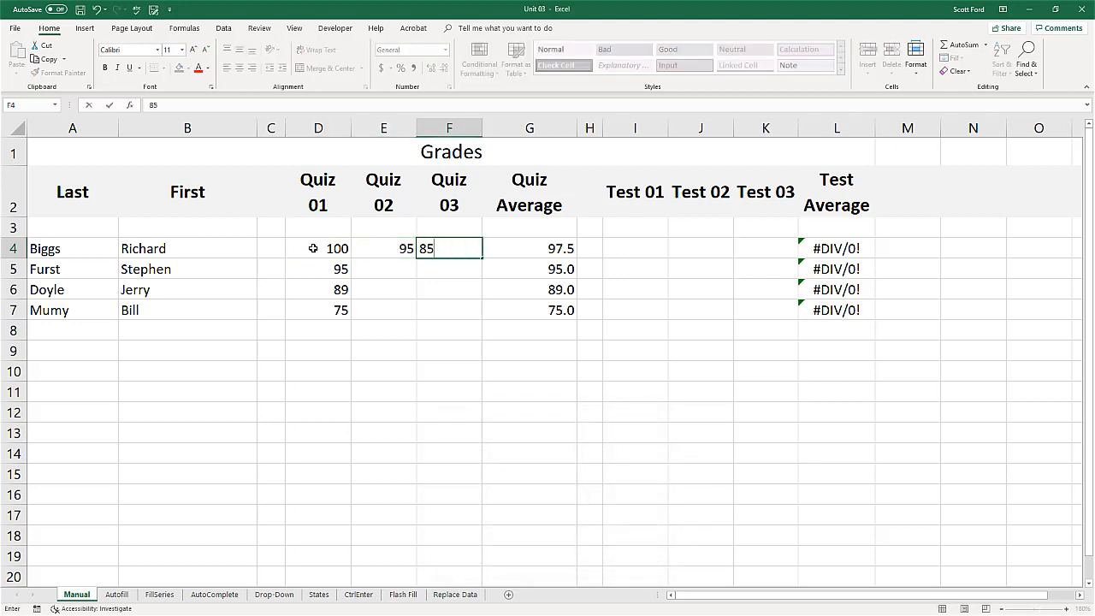
pyautogui.press('Tab')
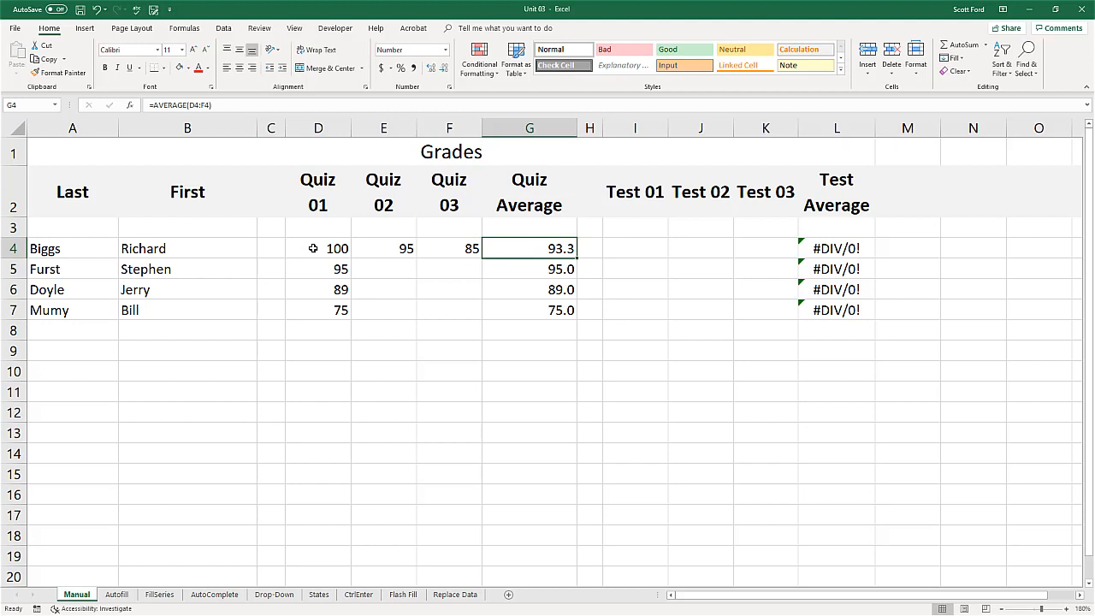
pyautogui.press('Tab')
pyautogui.press('Tab')
pyautogui.press('Tab')
pyautogui.press('Tab')
pyautogui.press('Tab')
pyautogui.press('Tab')
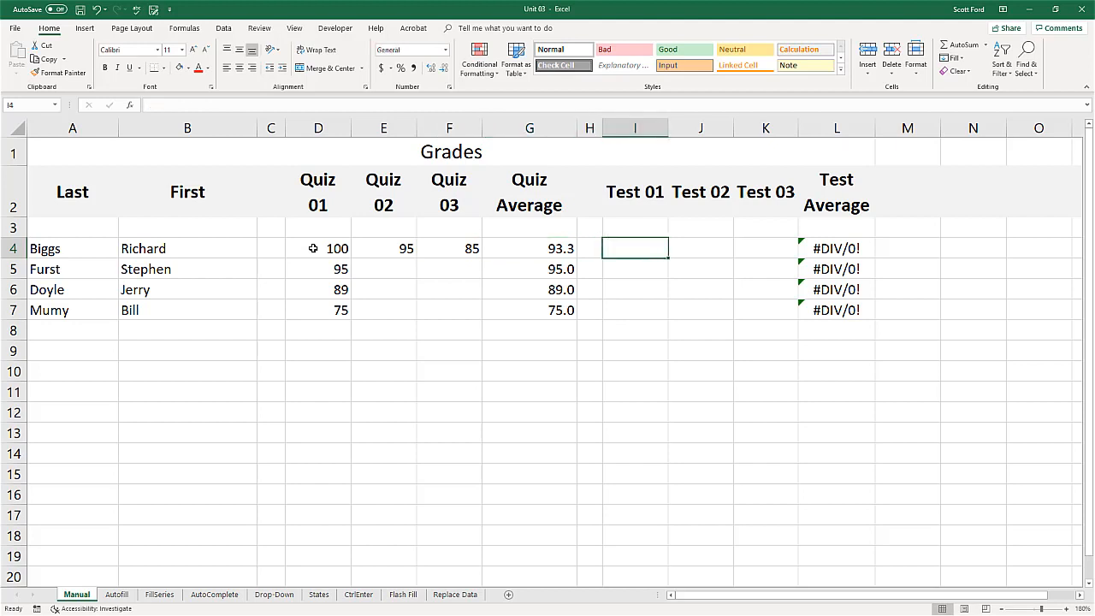
pyautogui.press('Left')
pyautogui.press('Left')
pyautogui.press('Left')
pyautogui.press('Left')
pyautogui.press('Left')
pyautogui.press('Left')
pyautogui.press('Left')
pyautogui.press('Left')
pyautogui.press('Left')
pyautogui.press('Left')
pyautogui.press('Left')
pyautogui.press('Left')
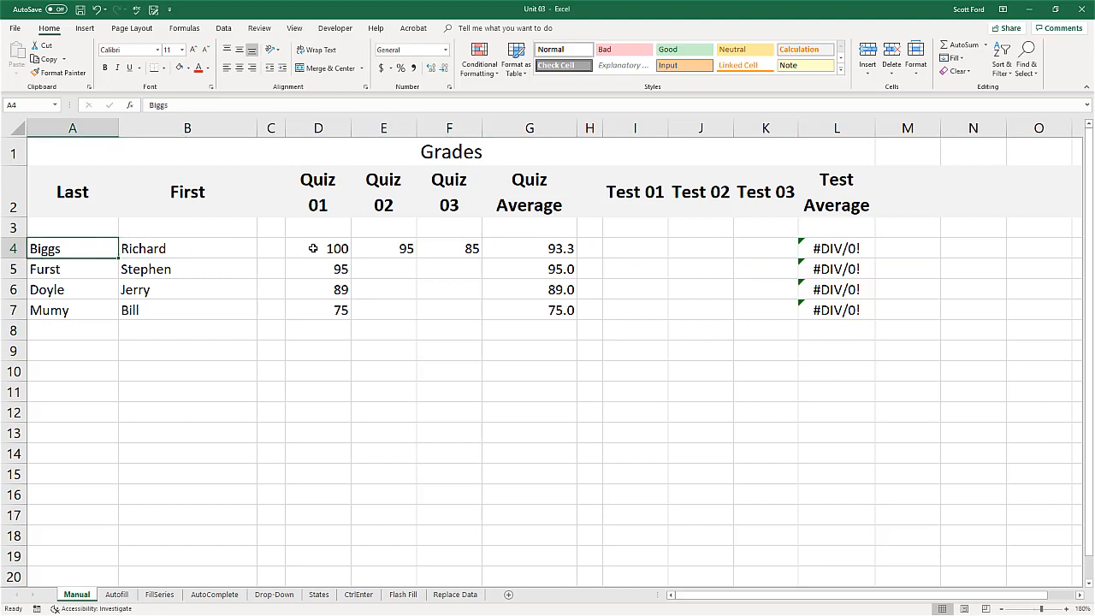
pyautogui.press('Down')
pyautogui.press('Down')
pyautogui.press('Down')
pyautogui.press('Down')
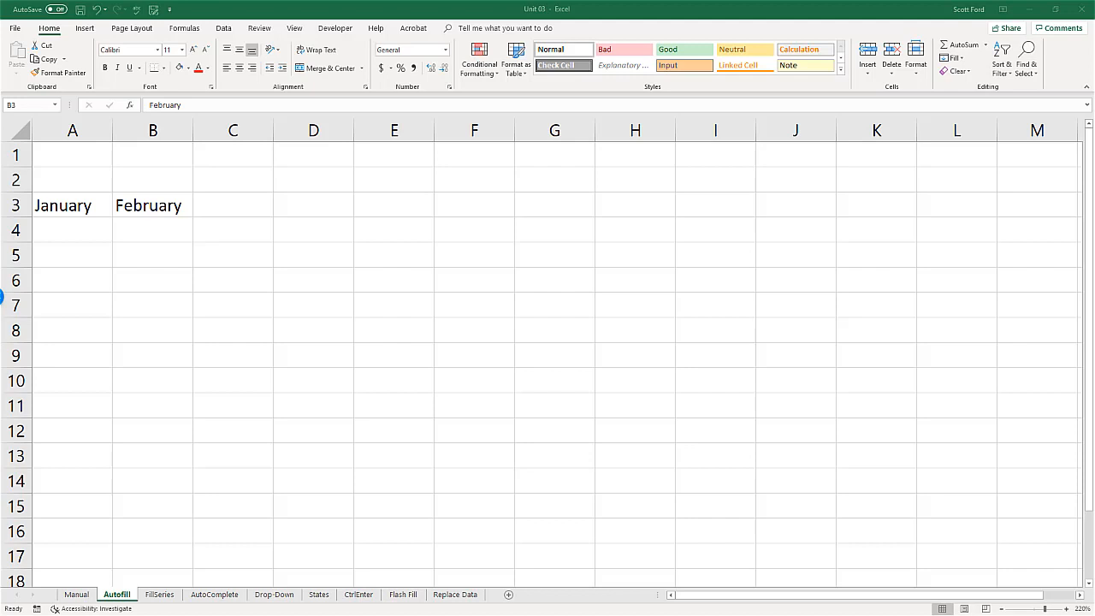
# Extend the January and February cells in row 3 of the Autofill sheet into a month series across to column L
pyautogui.click(65, 209)
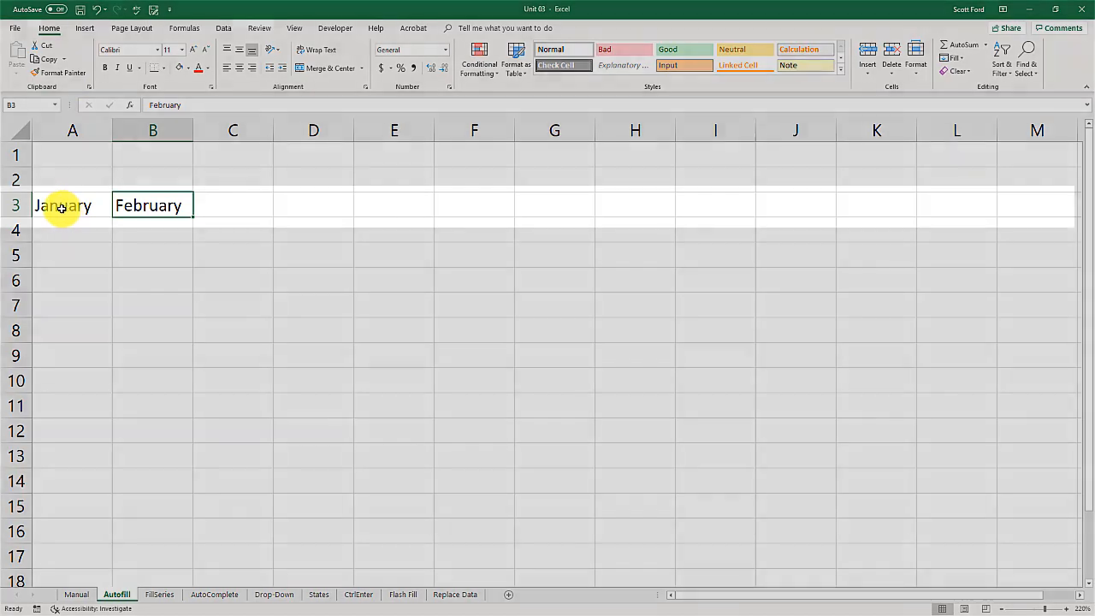
pyautogui.click(62, 208)
pyautogui.moveTo(62, 208); pyautogui.dragTo(141, 204)
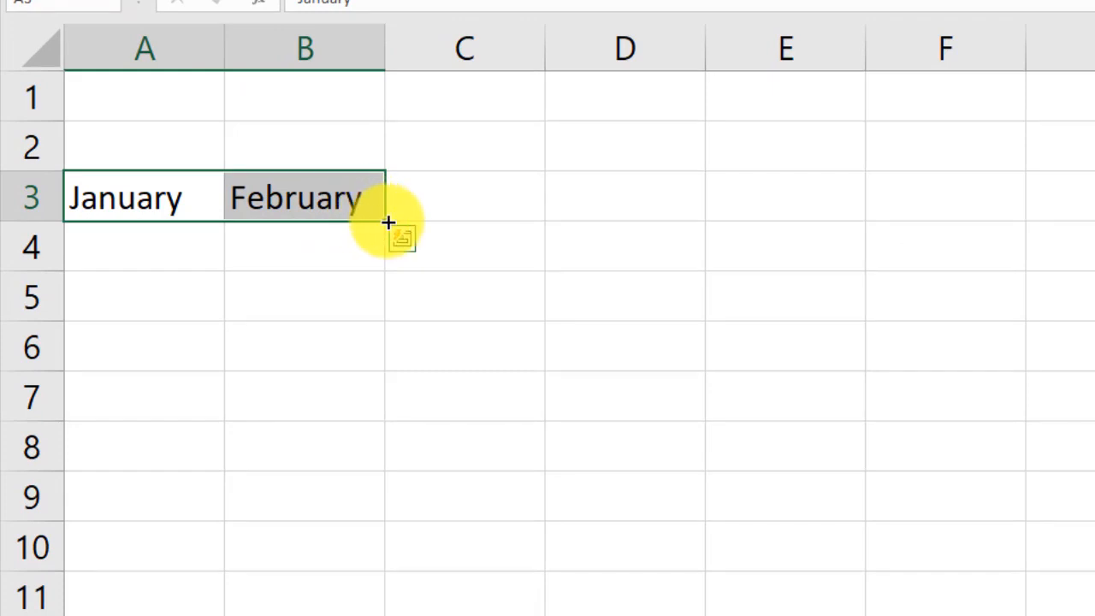
pyautogui.moveTo(389, 223); pyautogui.dragTo(1094, 203)
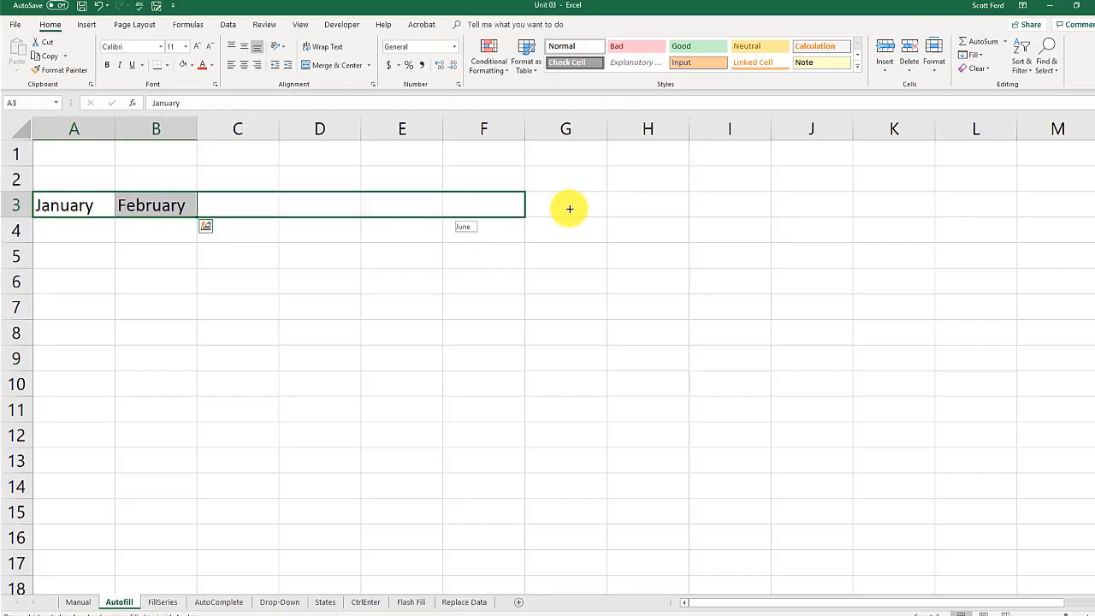
pyautogui.moveTo(570, 209); pyautogui.dragTo(979, 205)
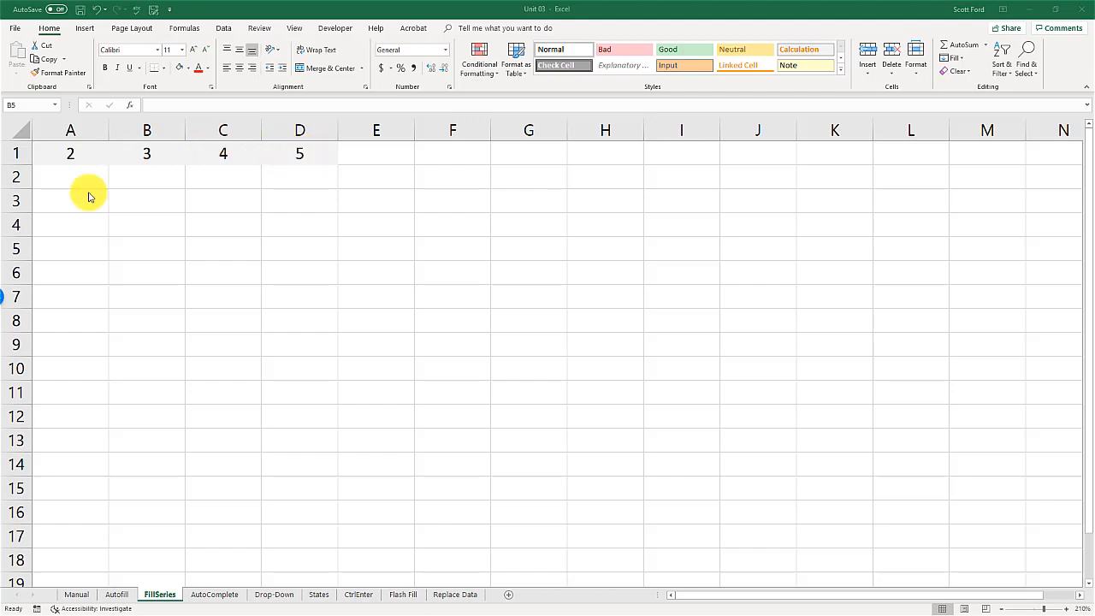
# On the FillSeries sheet, enter the starting values 2 and 4 in A3:A4 and 3 and 6 in B3:B4
pyautogui.click(63, 200)
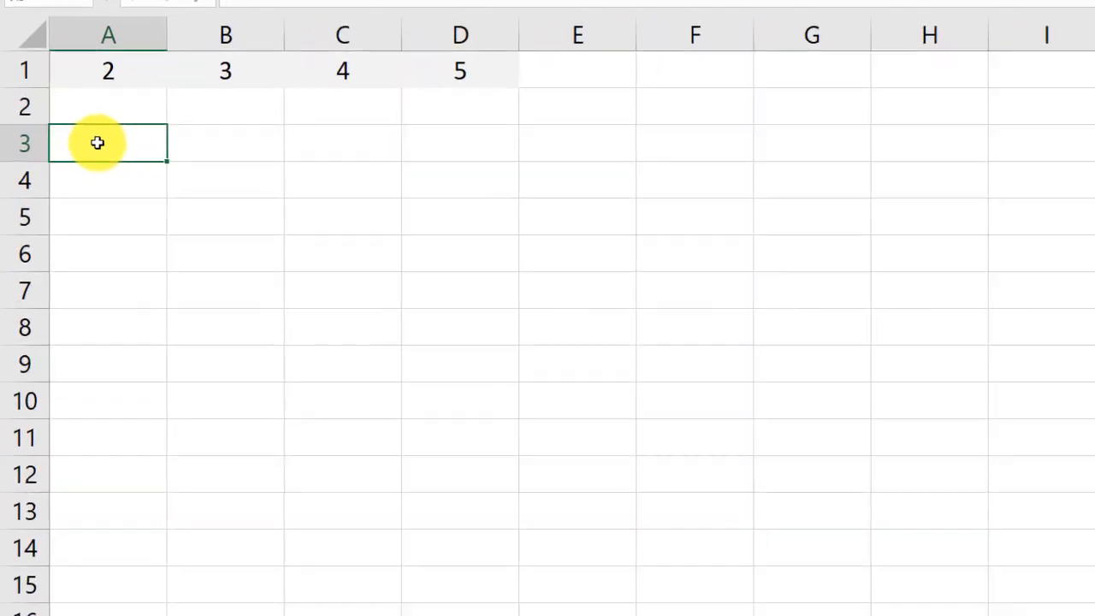
pyautogui.write('2')
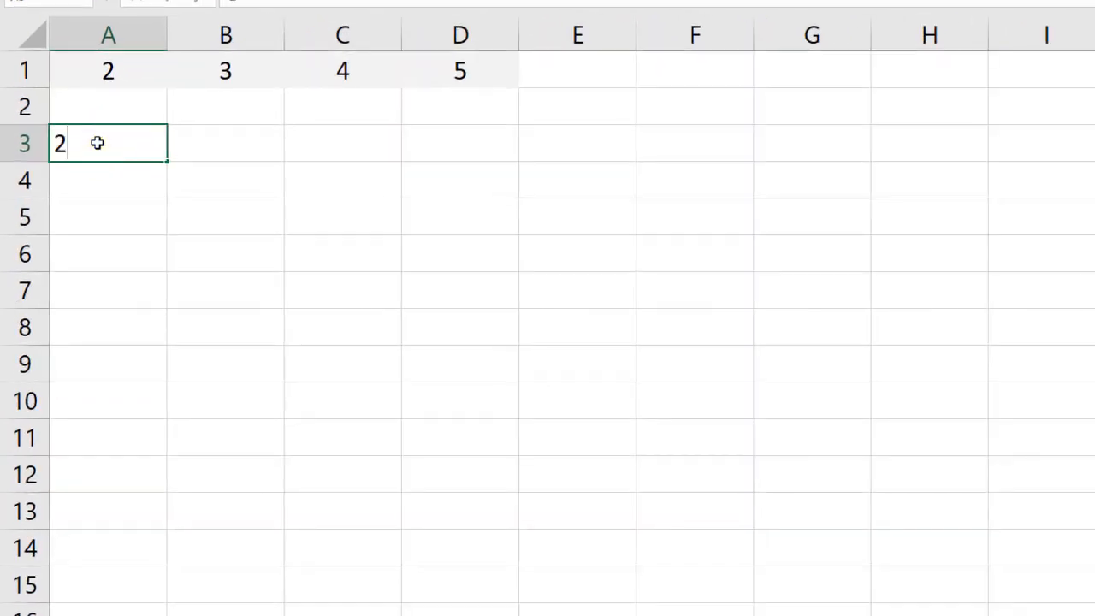
pyautogui.press('Return')
pyautogui.write('4')
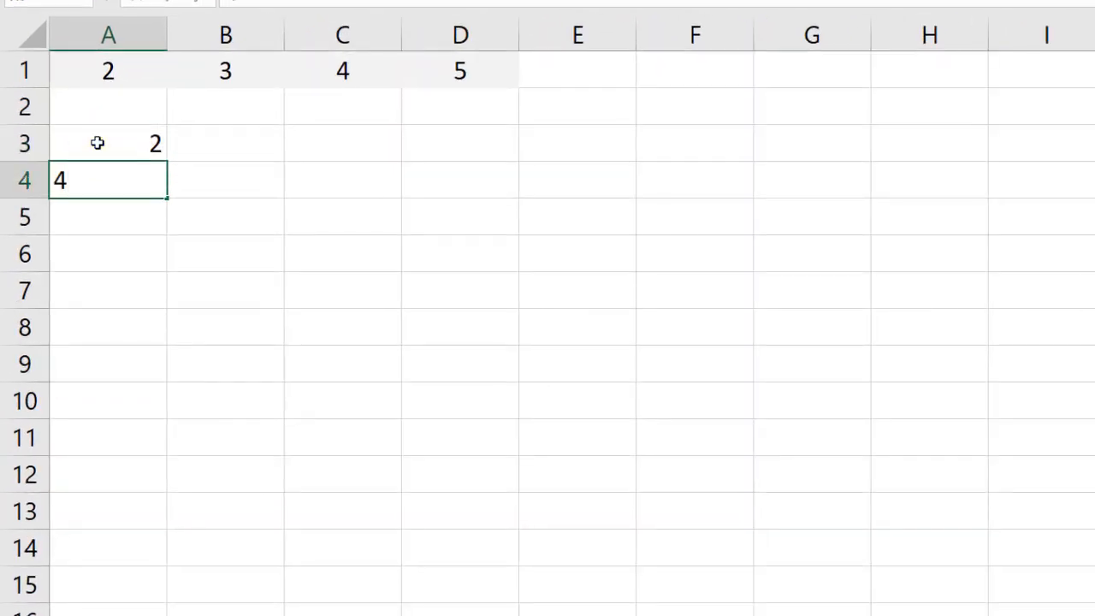
pyautogui.press('Tab')
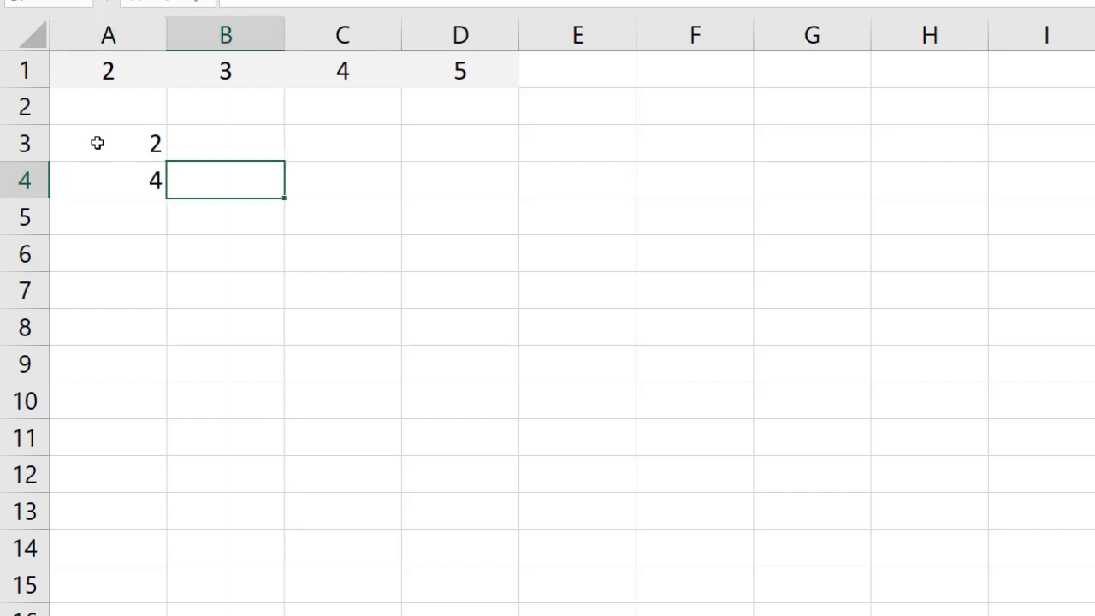
pyautogui.press('Up')
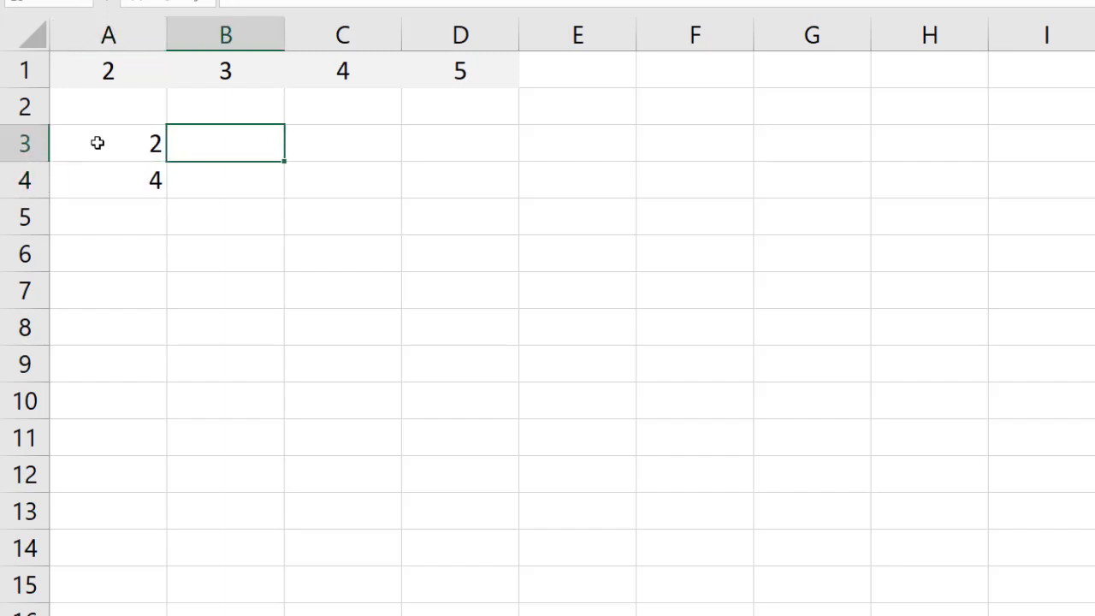
pyautogui.write('3')
pyautogui.press('Return')
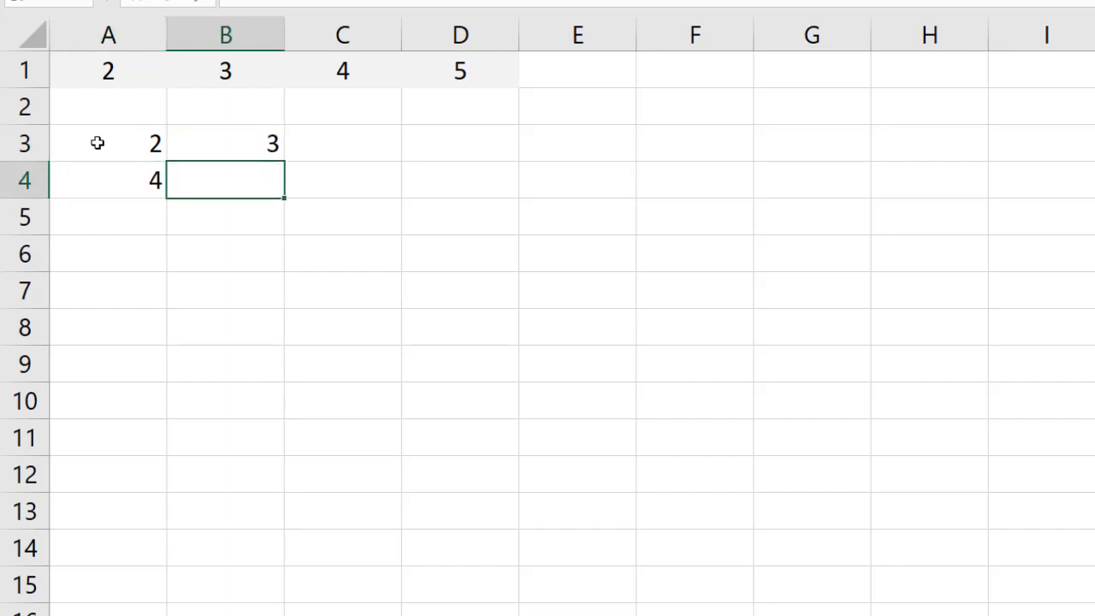
pyautogui.write('6')
pyautogui.press('Return')
# Enter the starting values 4 and 8 in C3:C4 and 5 and 10 in D3:D4
pyautogui.press('Right')
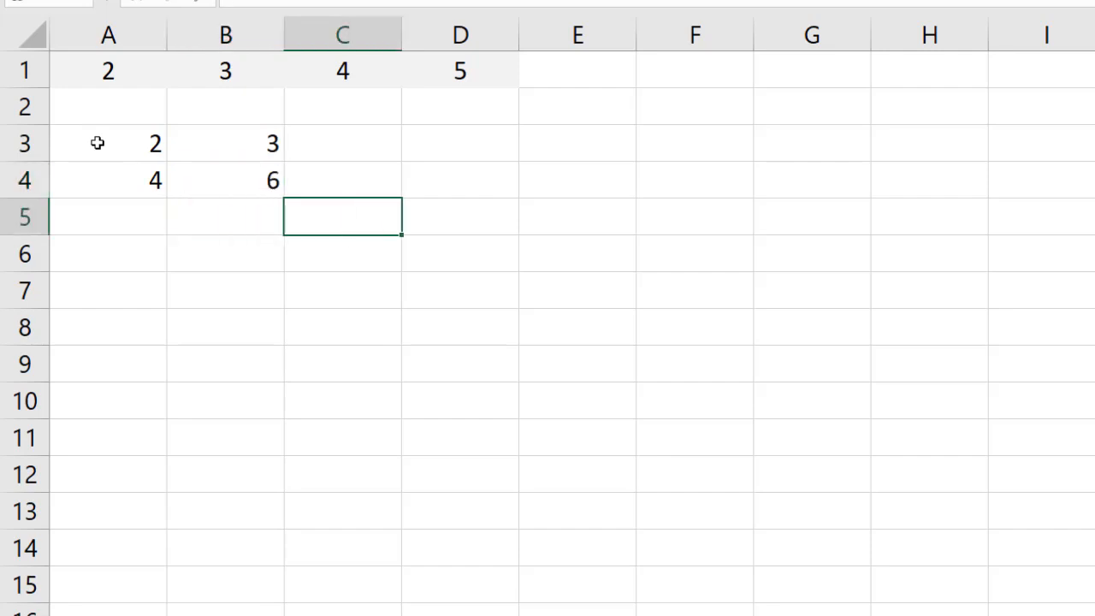
pyautogui.press('Up')
pyautogui.press('Up')
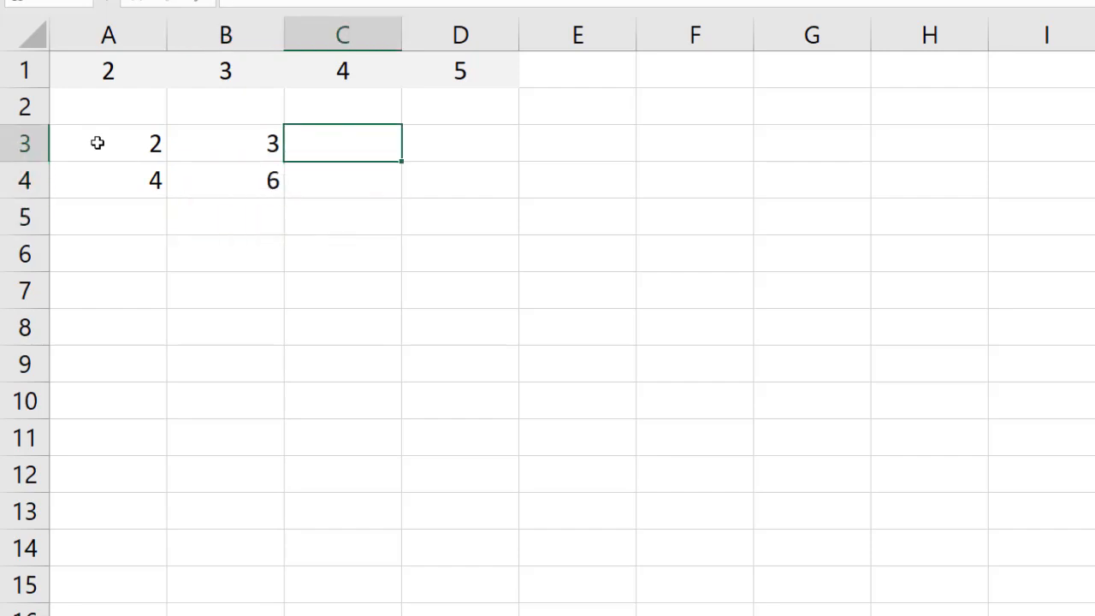
pyautogui.write('4')
pyautogui.press('Return')
pyautogui.write('8')
pyautogui.press('Up')
pyautogui.press('Right')
pyautogui.write('5')
pyautogui.press('Return')
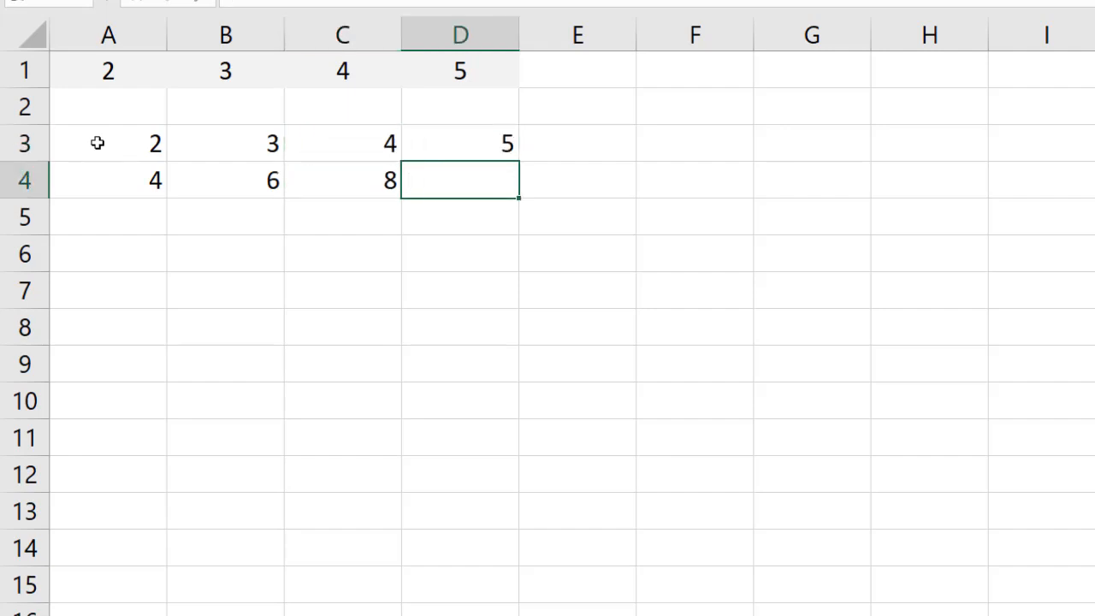
pyautogui.write('10')
pyautogui.press('Return')
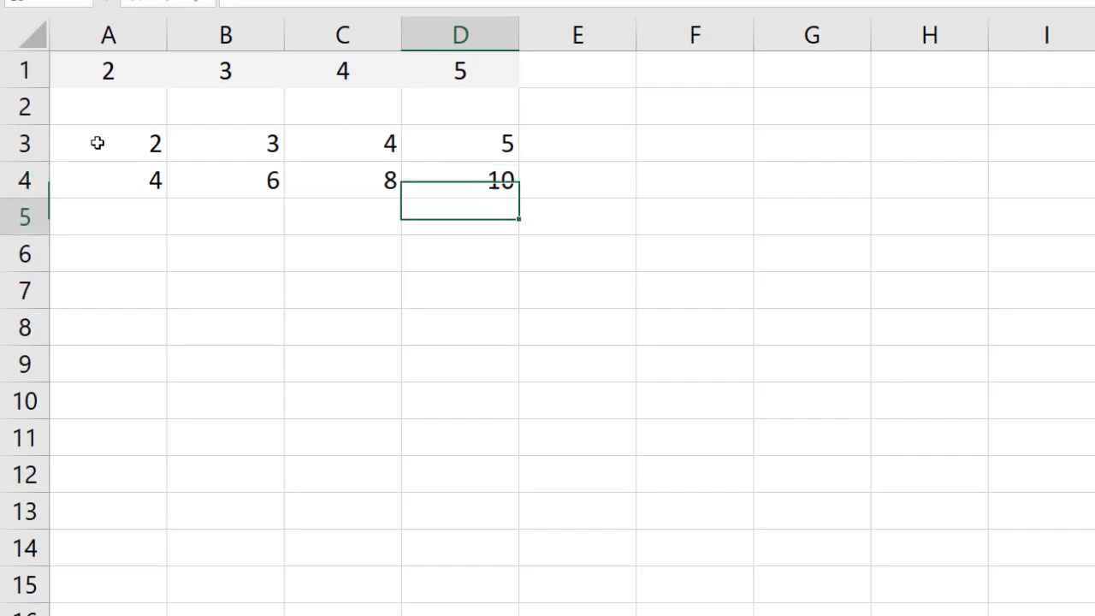
# Extend the number series in A3:A4 down column A through row 12
pyautogui.click(97, 143)
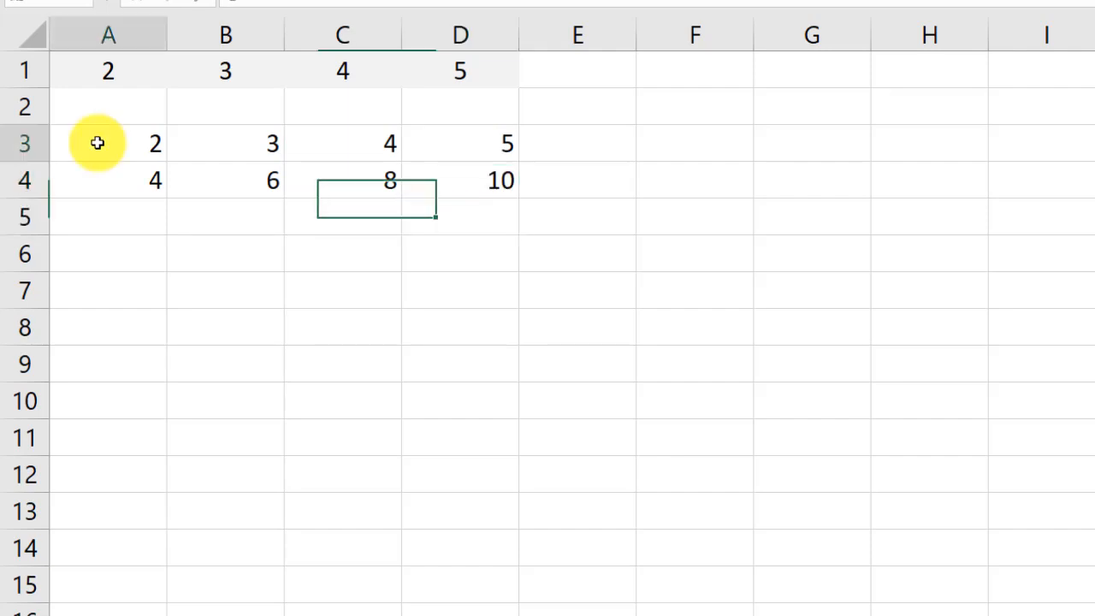
pyautogui.moveTo(98, 143); pyautogui.dragTo(103, 179)
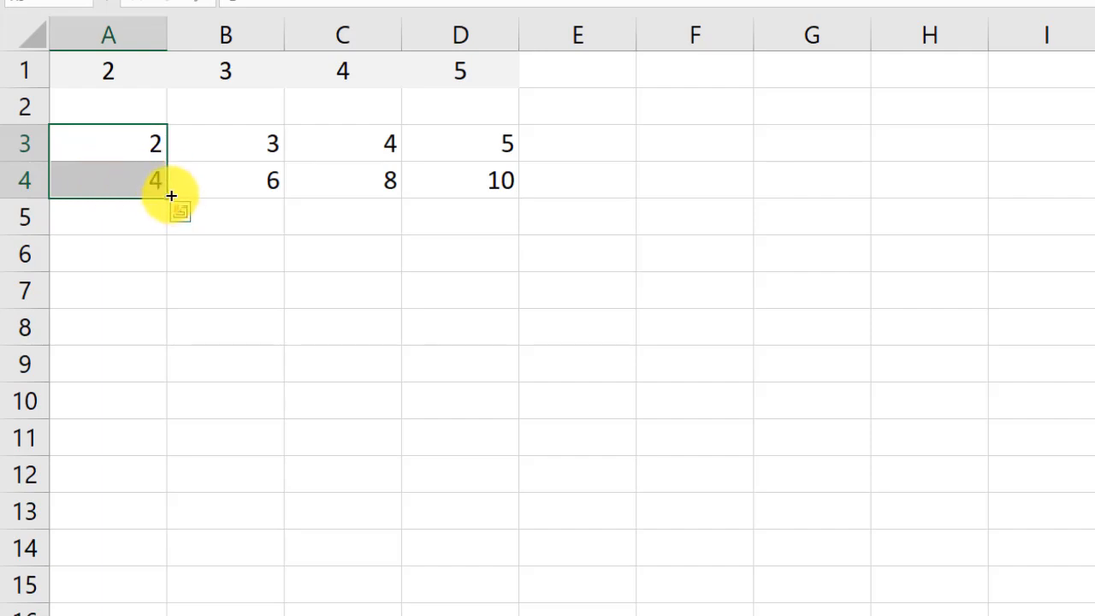
pyautogui.moveTo(167, 197); pyautogui.dragTo(148, 505)
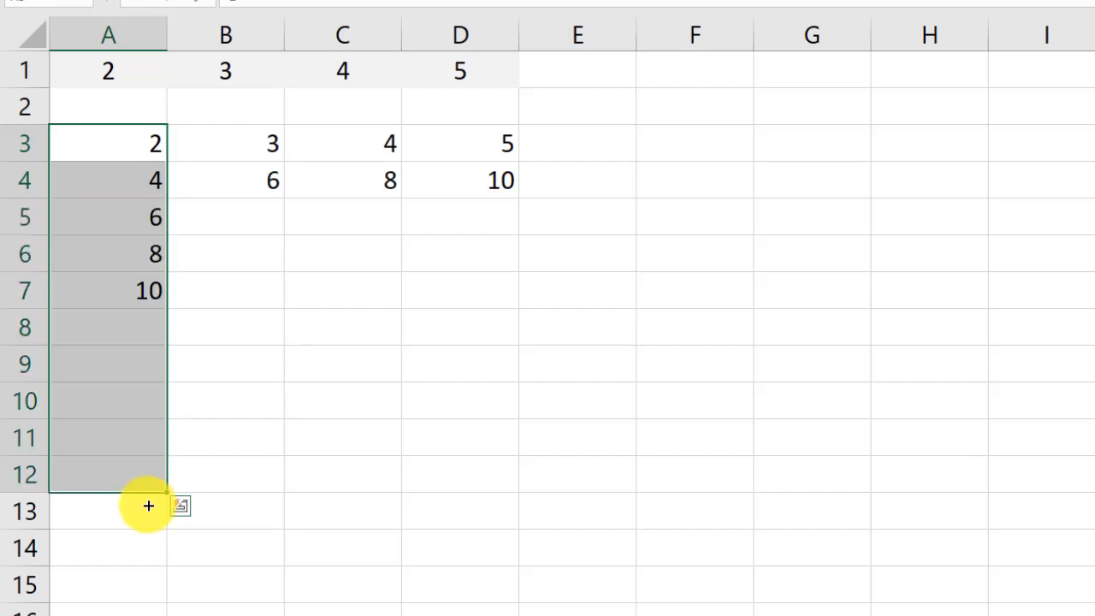
# Extend the number series in B3:B4, C3:C4 and D3:D4 down their columns through row 12
pyautogui.click(254, 145)
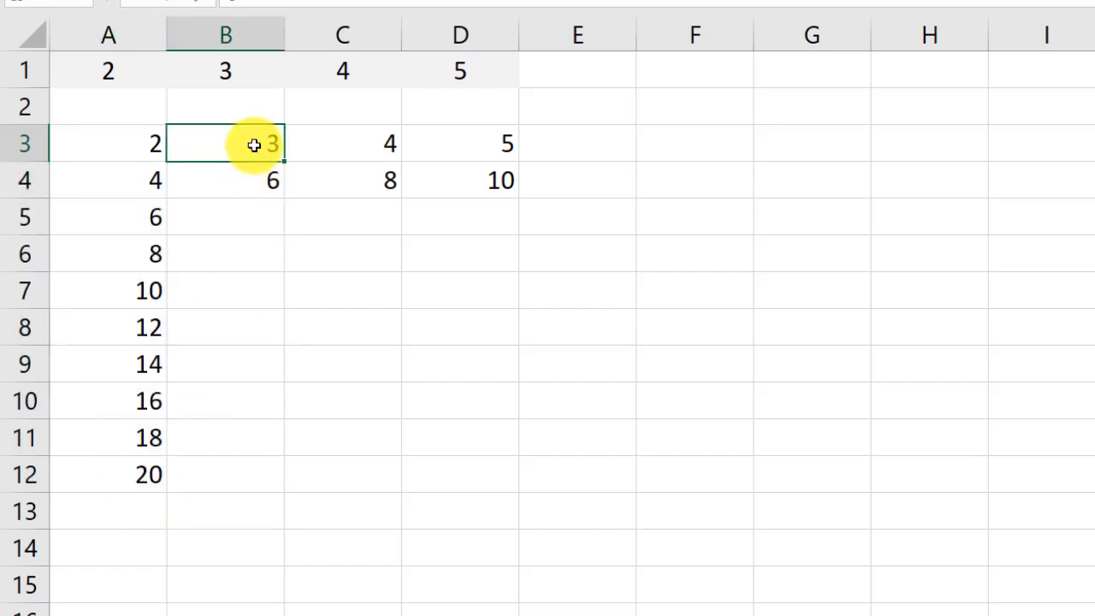
pyautogui.moveTo(256, 143); pyautogui.dragTo(252, 496)
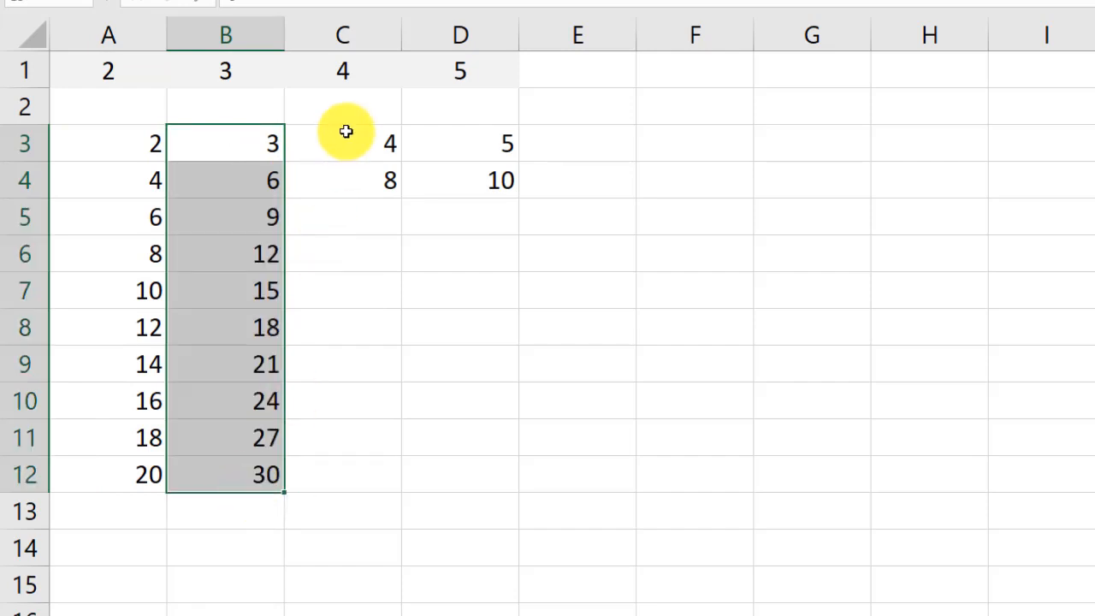
pyautogui.moveTo(345, 131); pyautogui.dragTo(479, 477)
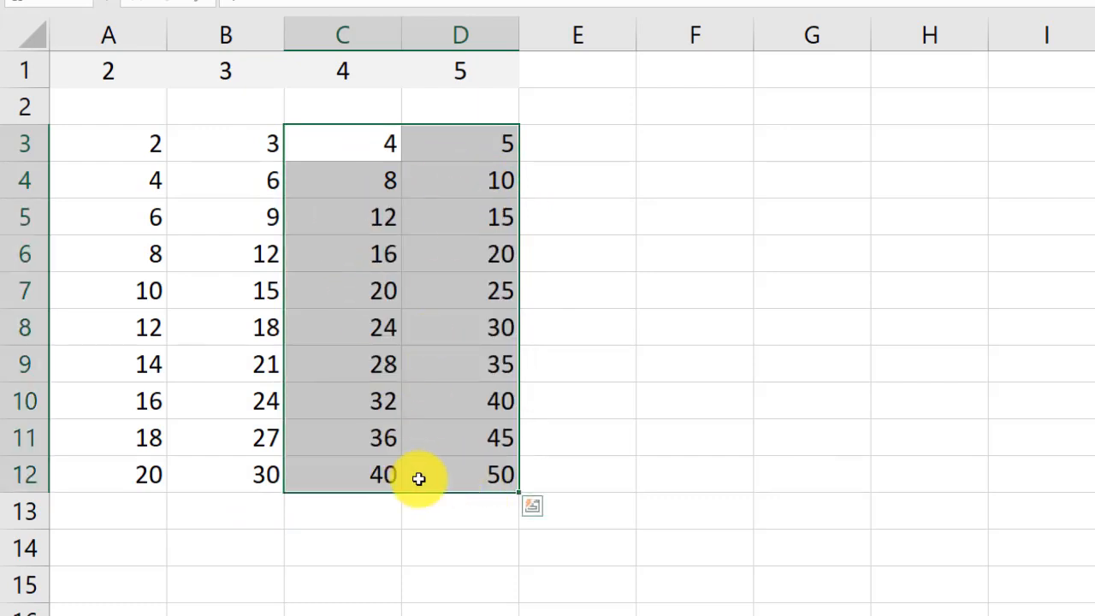
# Select the filled block A3:D12 and extend its number series down through row 15 and across into further columns
pyautogui.click(122, 142)
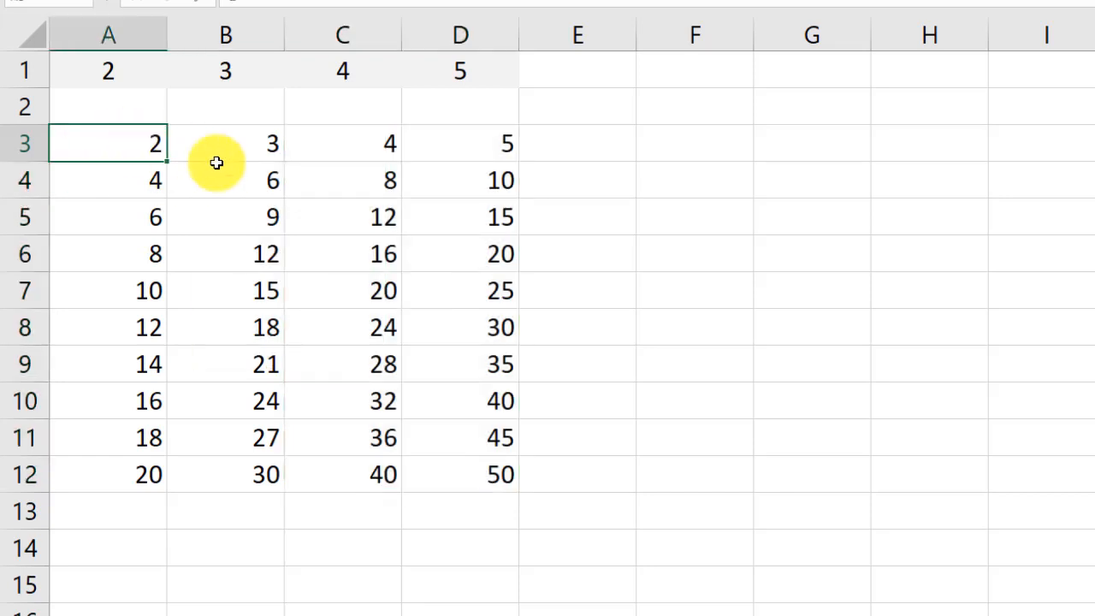
pyautogui.moveTo(216, 162); pyautogui.dragTo(455, 466)
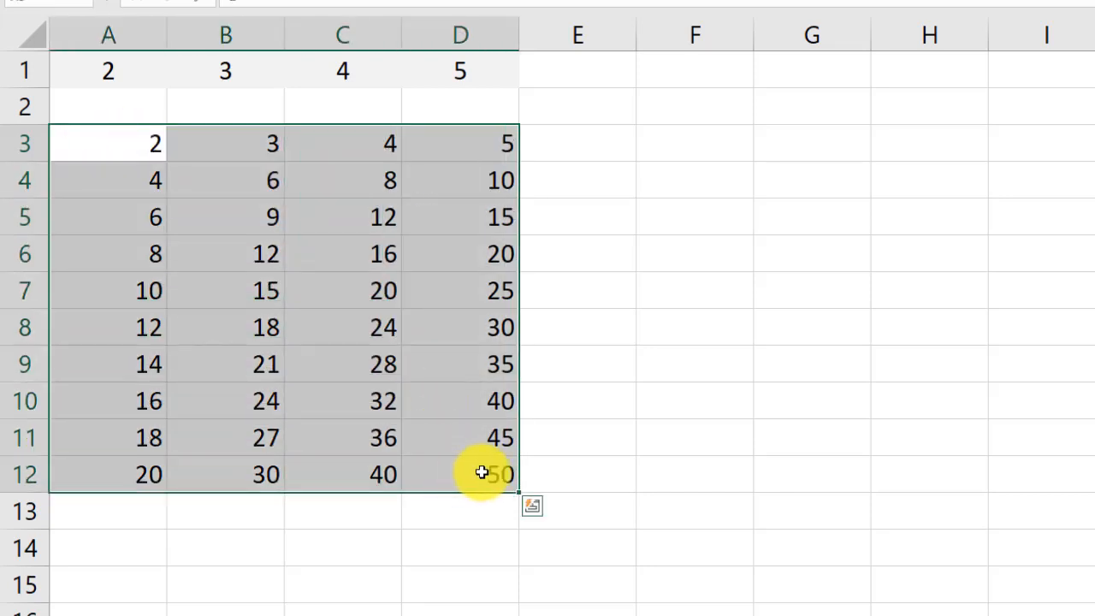
pyautogui.moveTo(505, 493); pyautogui.dragTo(502, 603)
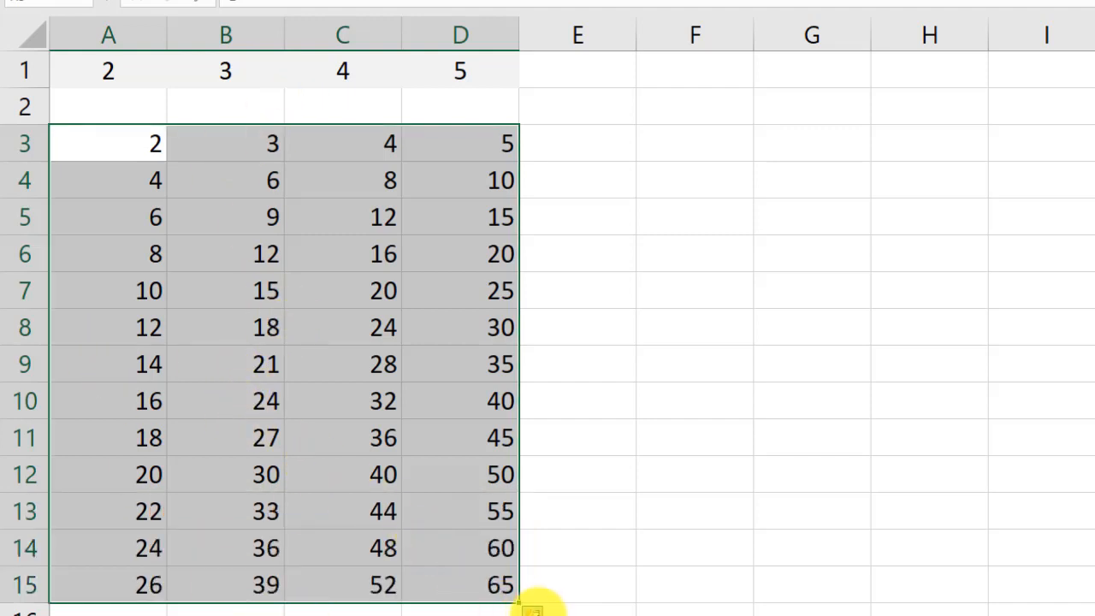
pyautogui.moveTo(521, 602); pyautogui.dragTo(835, 608)
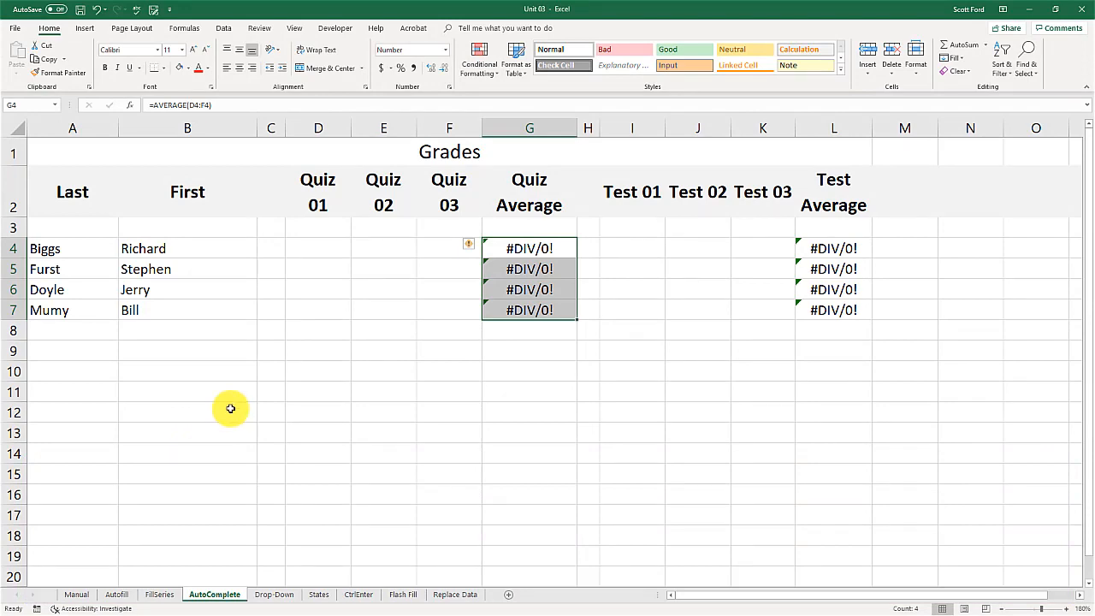
# Switch to the web browser and search for "Microsoft Excel"
pyautogui.write('so')
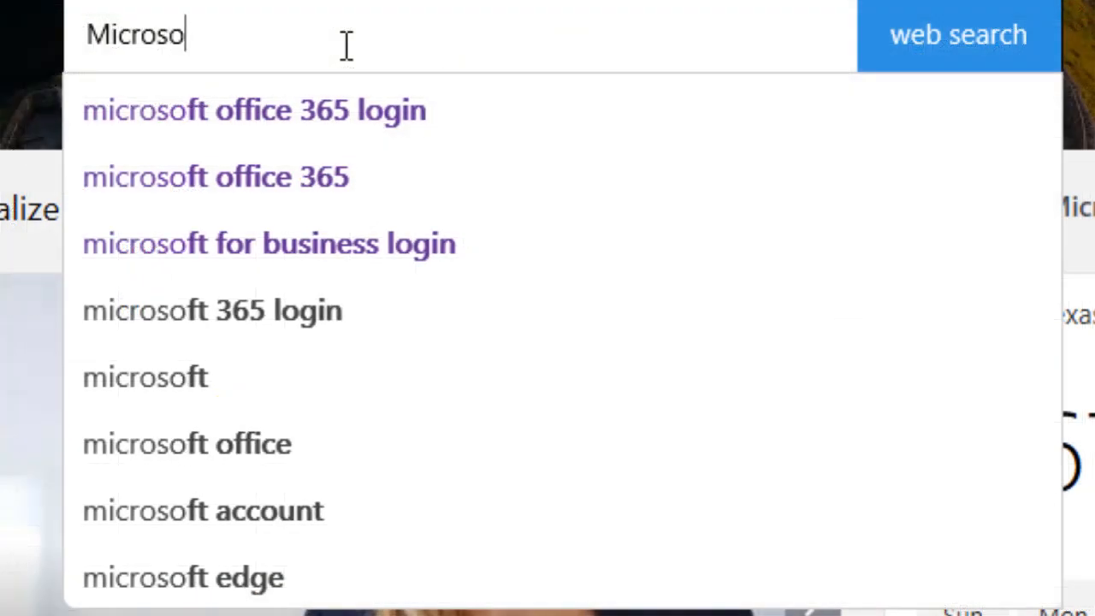
pyautogui.write('ft E')
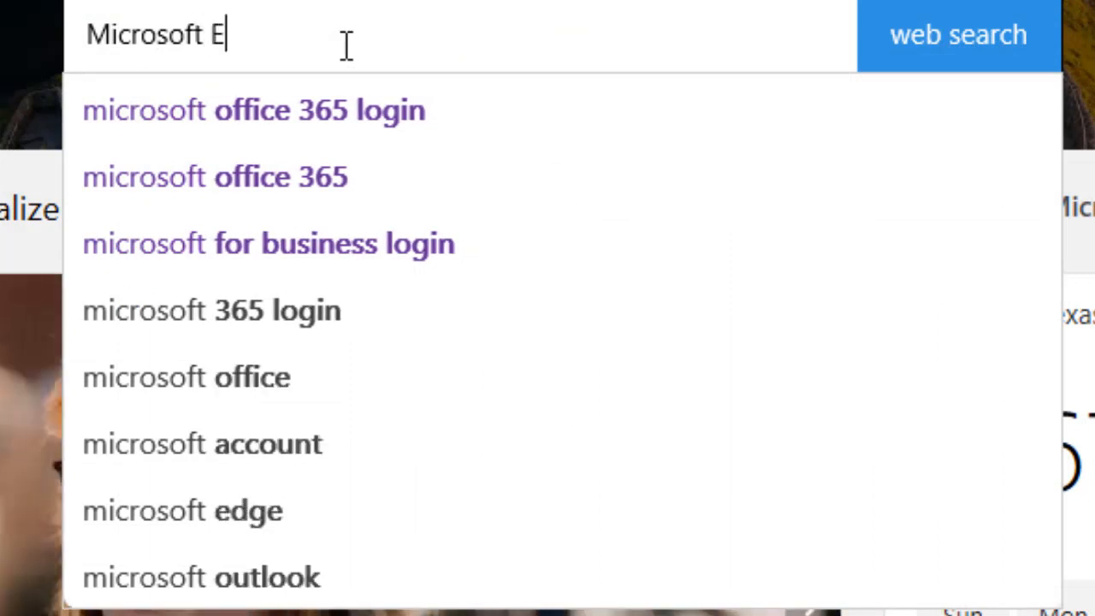
pyautogui.write('x')
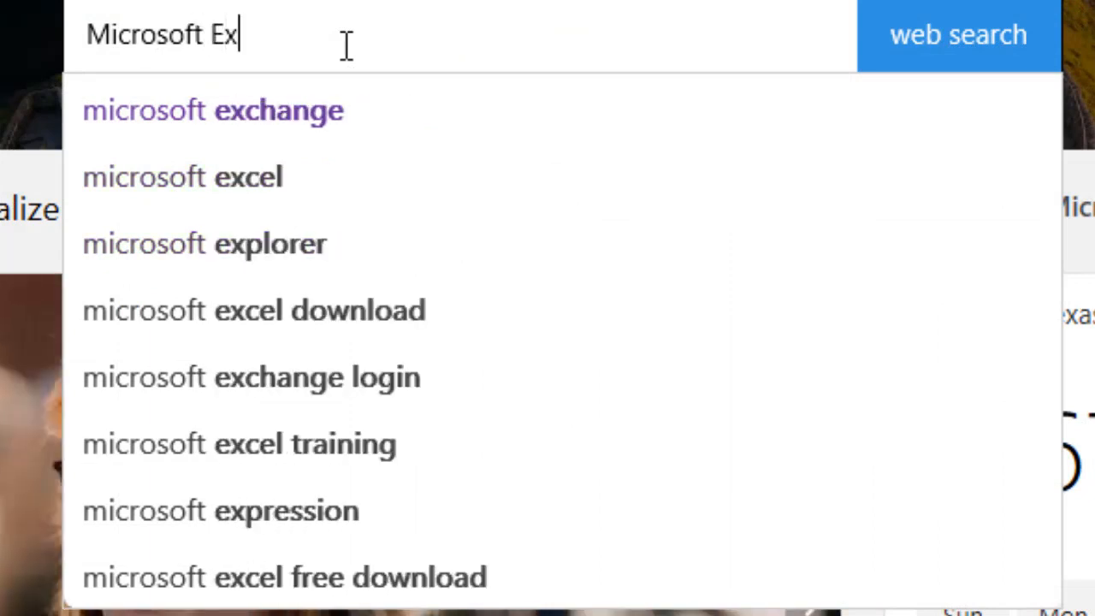
pyautogui.write('cel')
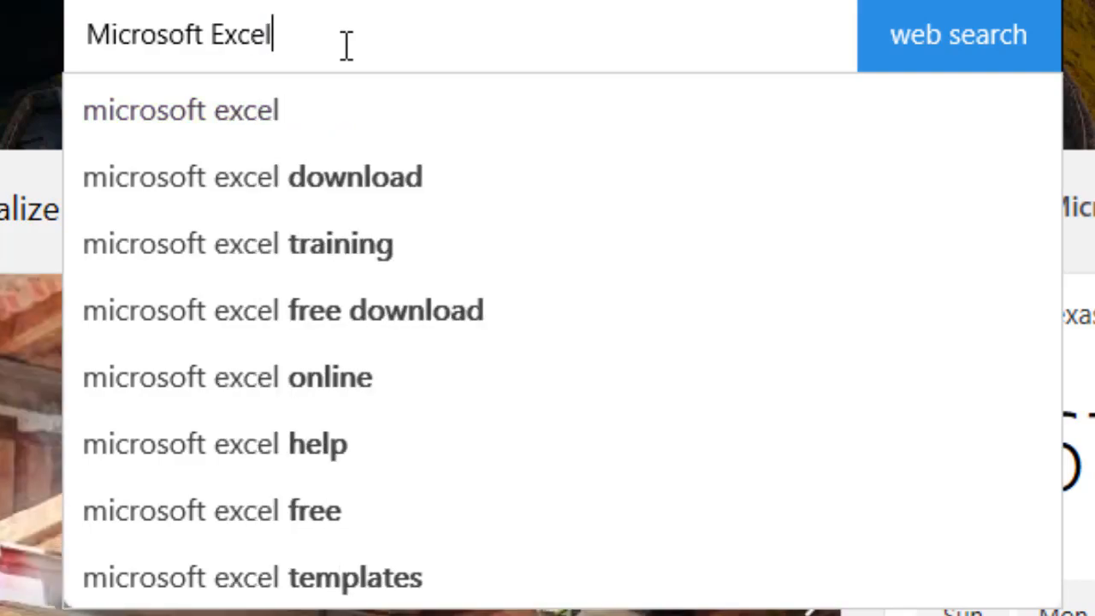
pyautogui.press('Return')
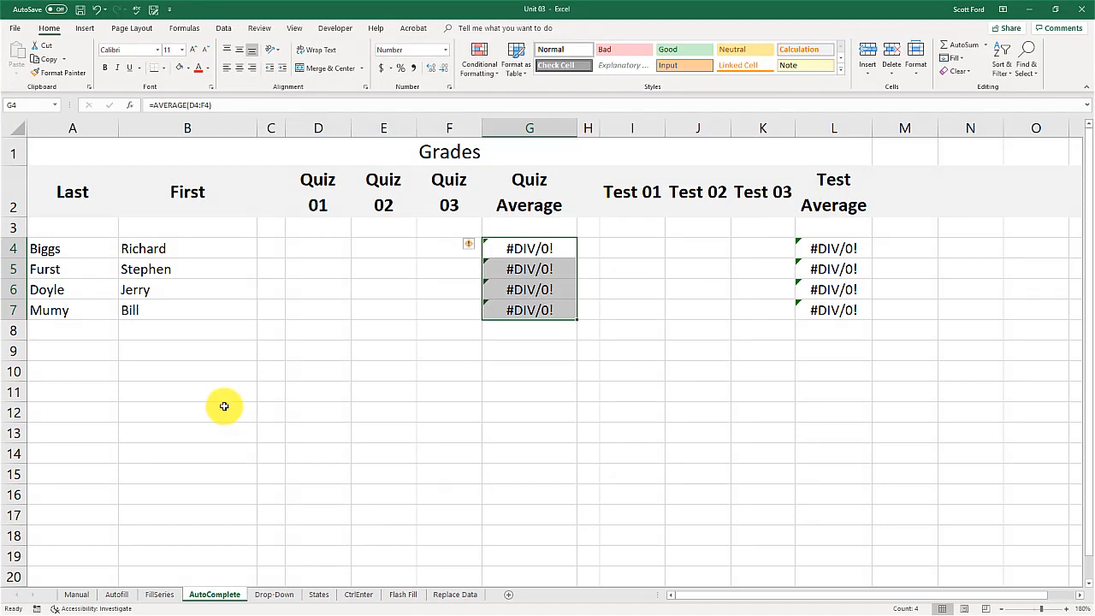
# On the AutoComplete sheet, enter a new last name starting with F in A8, overriding the suggested entry
pyautogui.click(78, 330)
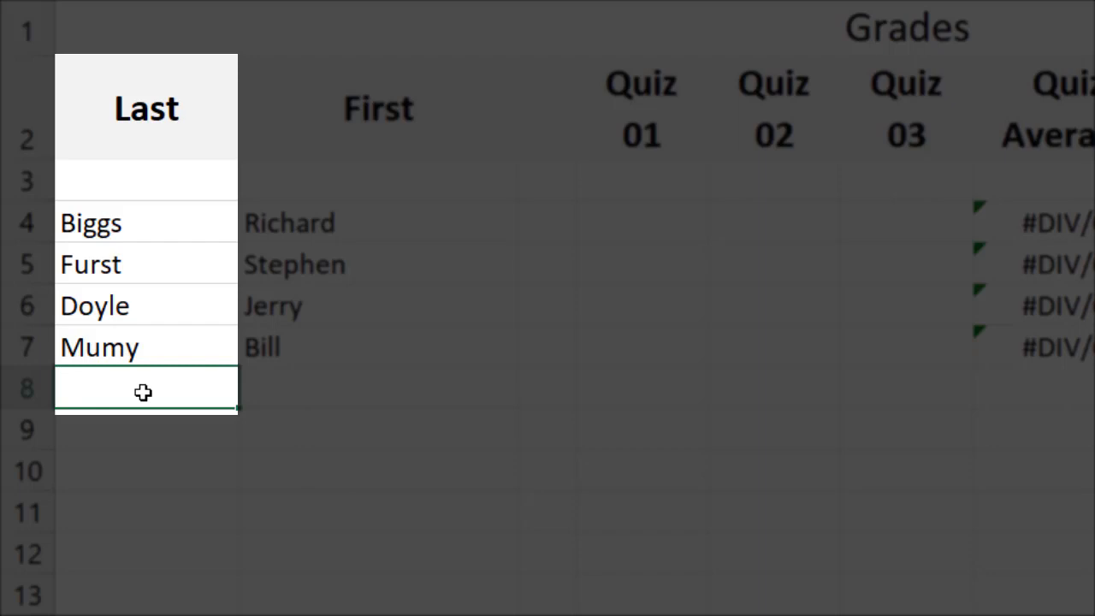
pyautogui.write('F')
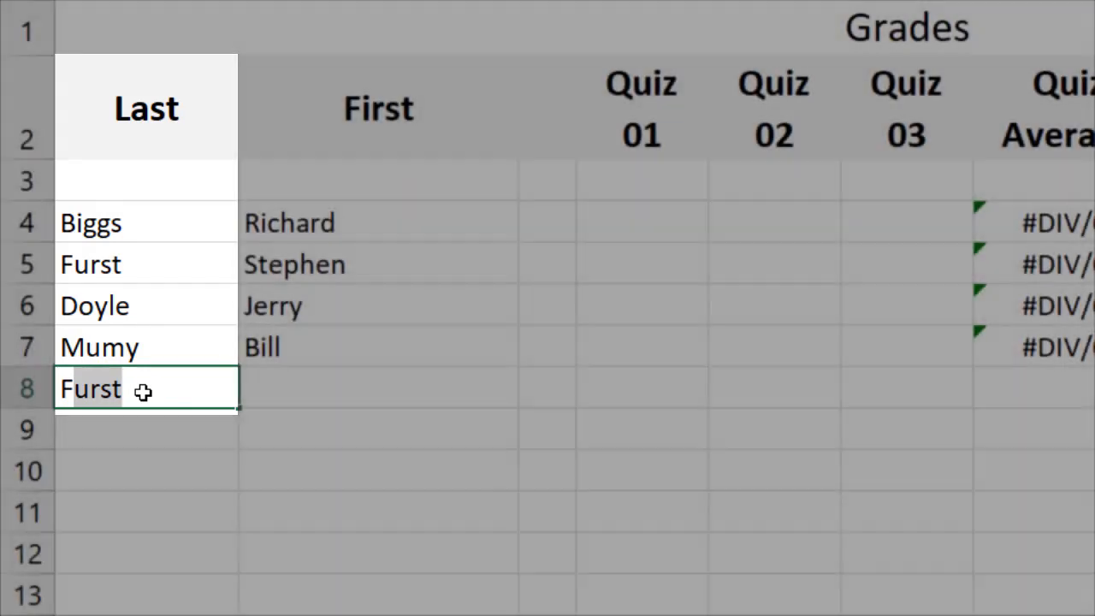
pyautogui.write('ord')
pyautogui.press('Return')
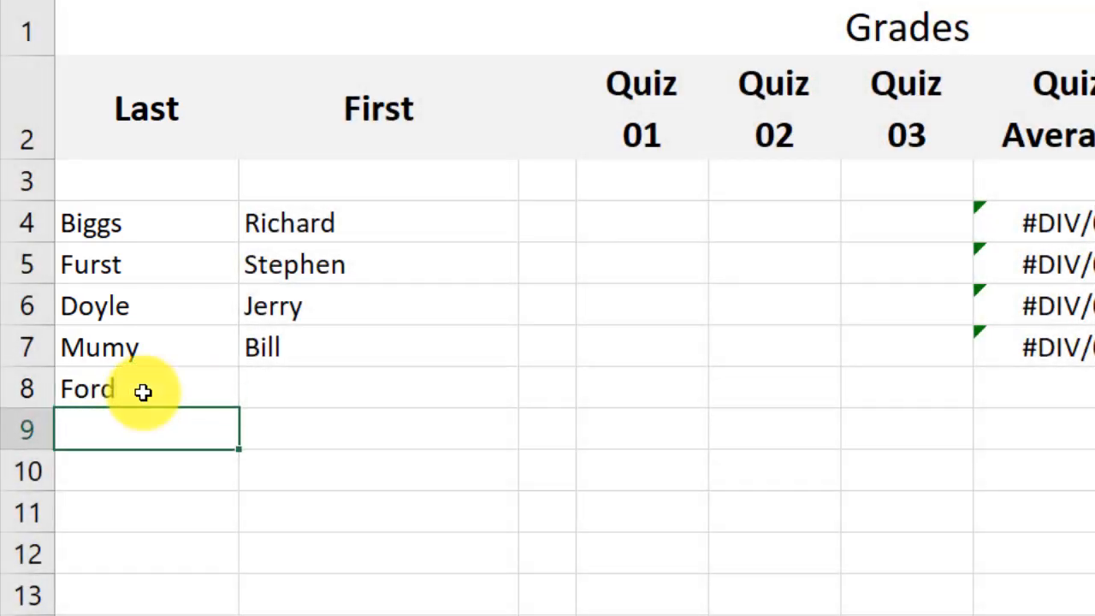
# Try the entry F in cell B8 of the First column and remove it
pyautogui.click(322, 396)
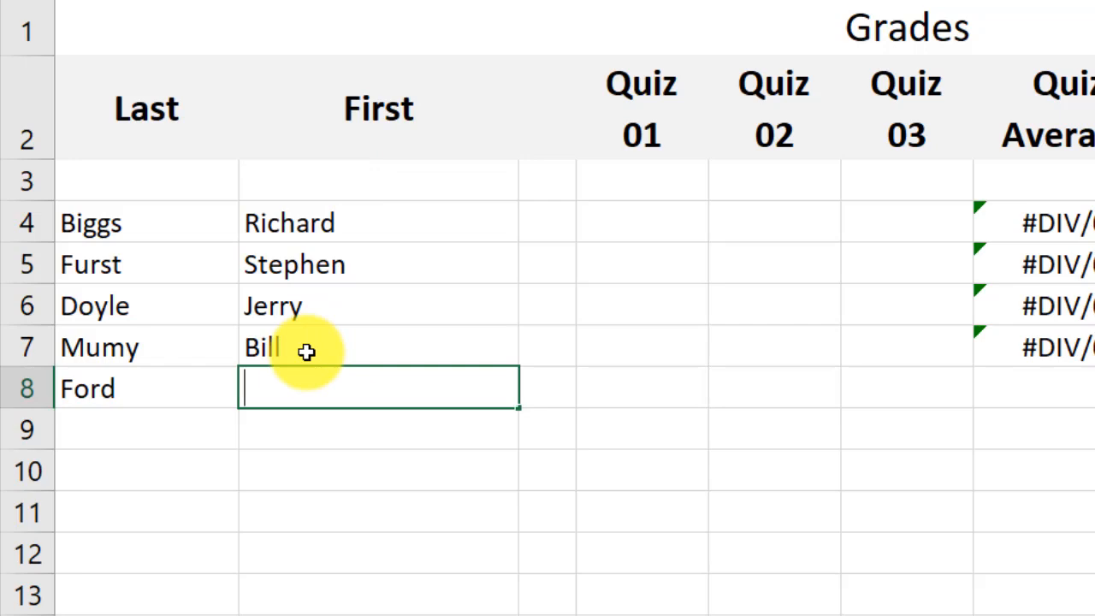
pyautogui.write('F')
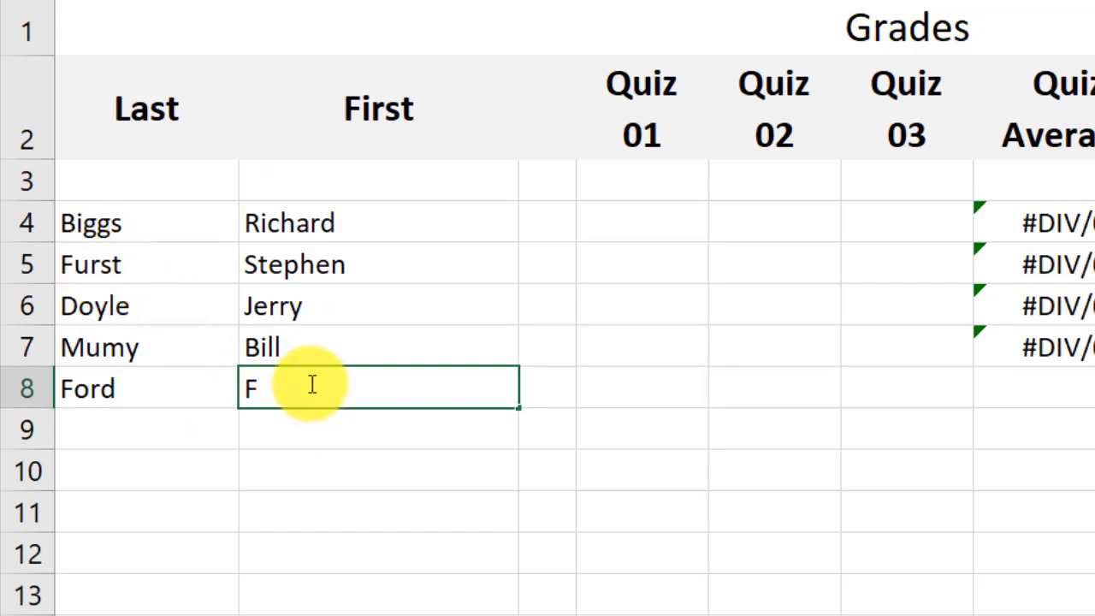
pyautogui.press('BackSpace')
# Enter the same last name as in A8 into A9 by accepting the AutoComplete suggestion for "Fo"
pyautogui.click(199, 416)
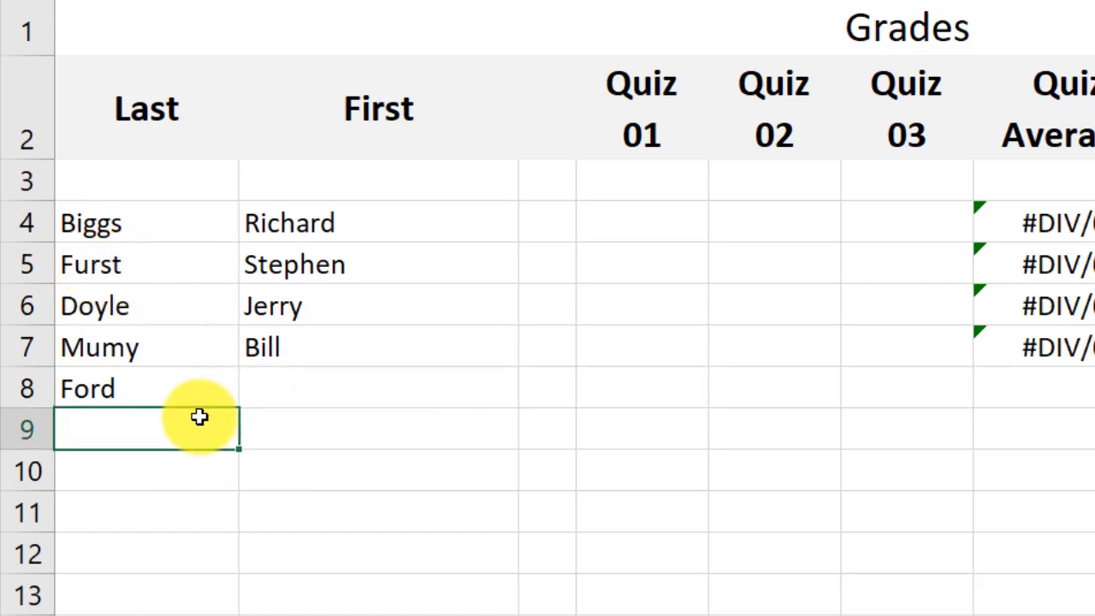
pyautogui.write('Fo')
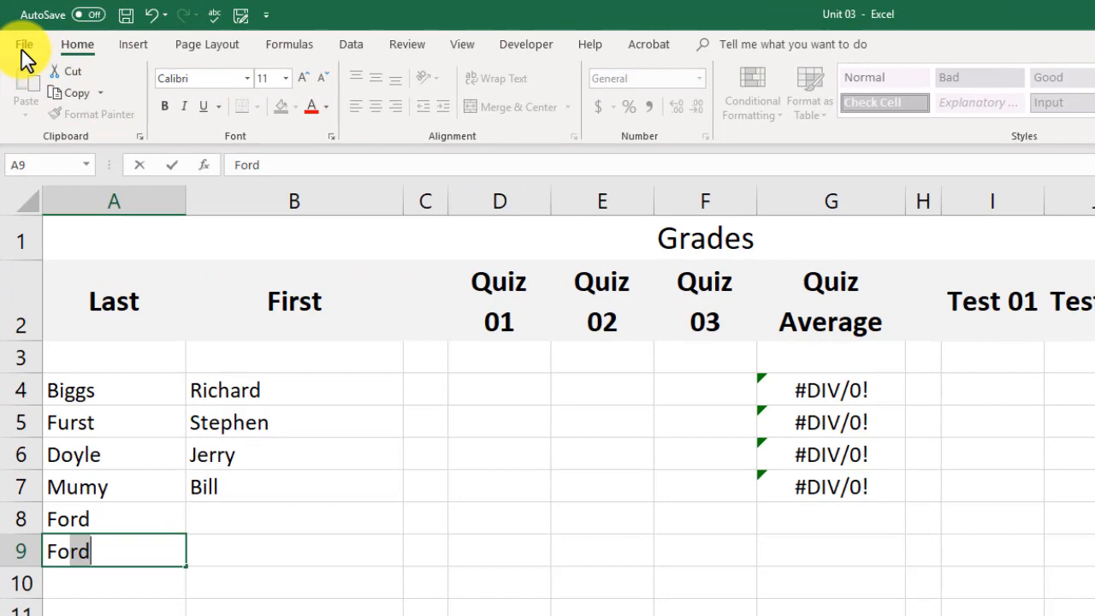
# Examine the AutoComplete setting for cell values in the Advanced section of Excel Options, leaving without changes
pyautogui.click(23, 48)
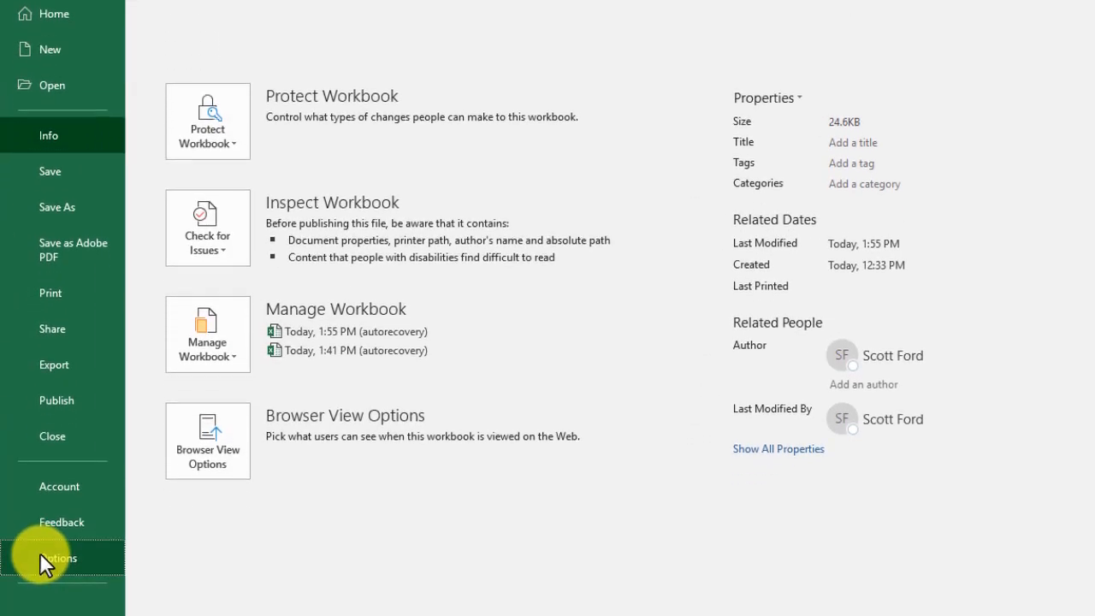
pyautogui.click(40, 562)
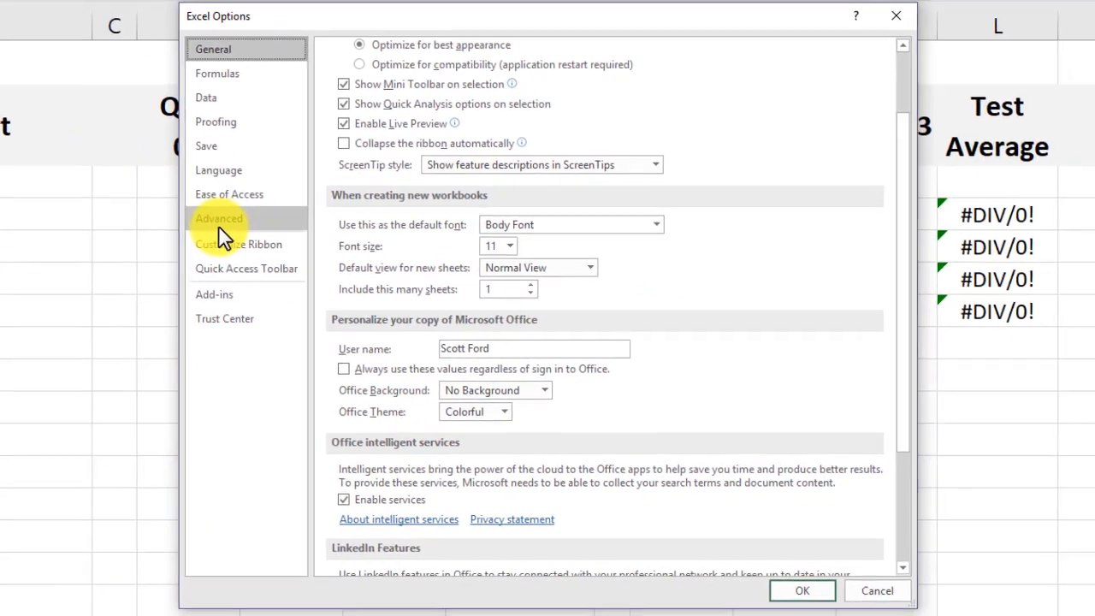
pyautogui.click(218, 224)
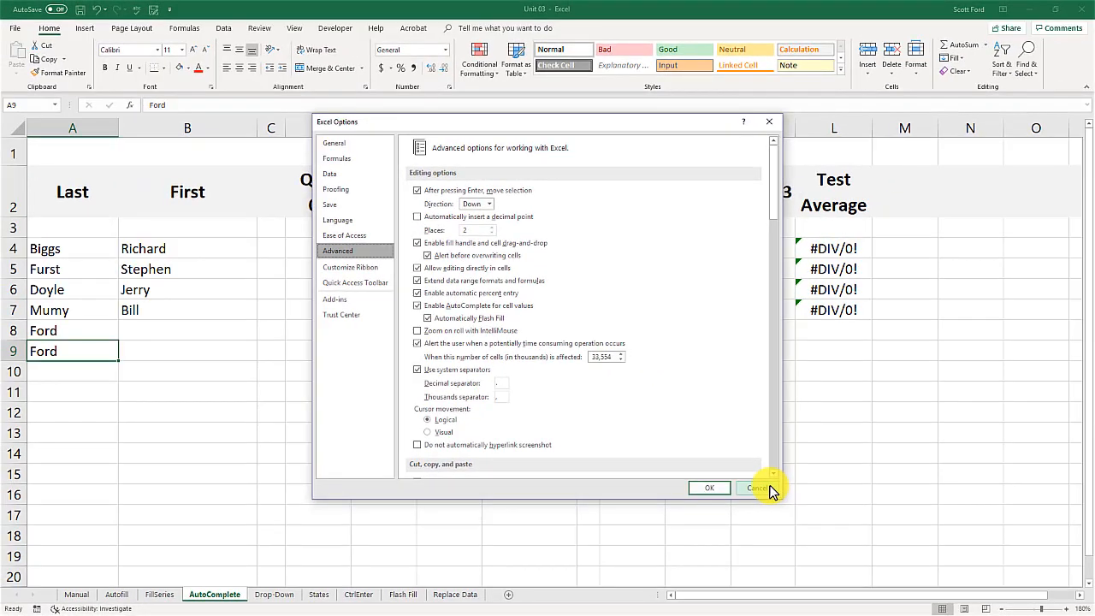
pyautogui.click(772, 500)
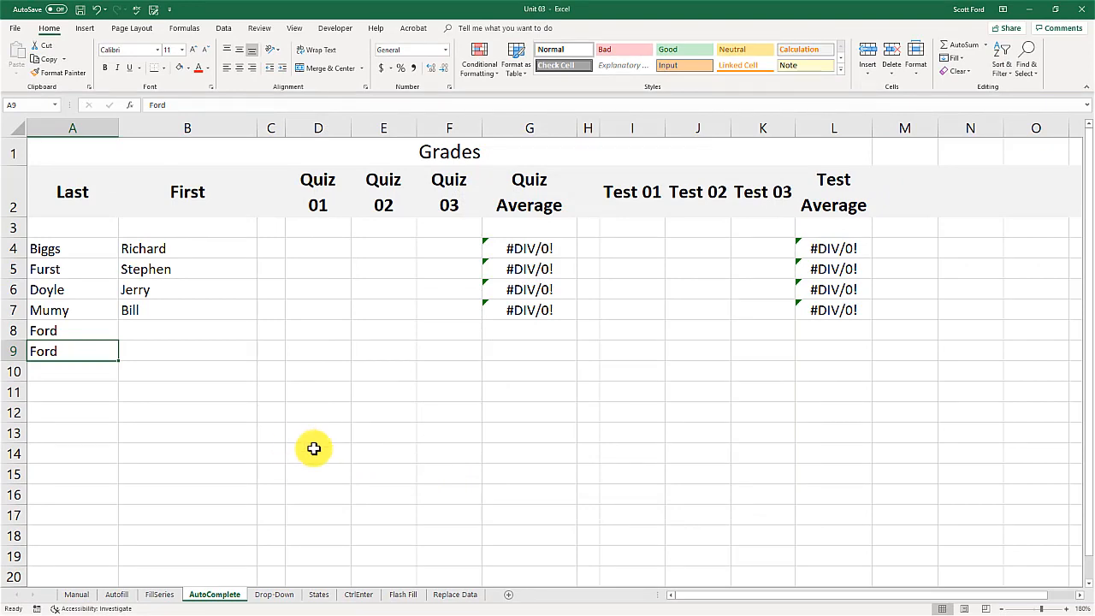
# Go to the Drop-Down sheet and review its State cells B2:B6 and the source list on the States sheet
pyautogui.click(275, 596)
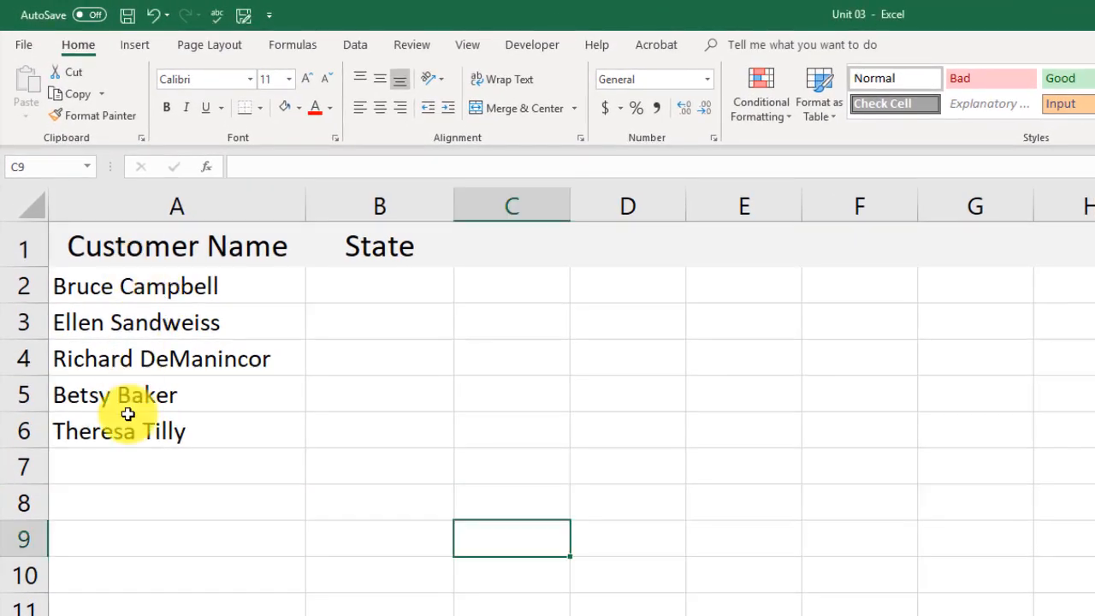
pyautogui.moveTo(391, 291); pyautogui.dragTo(374, 426)
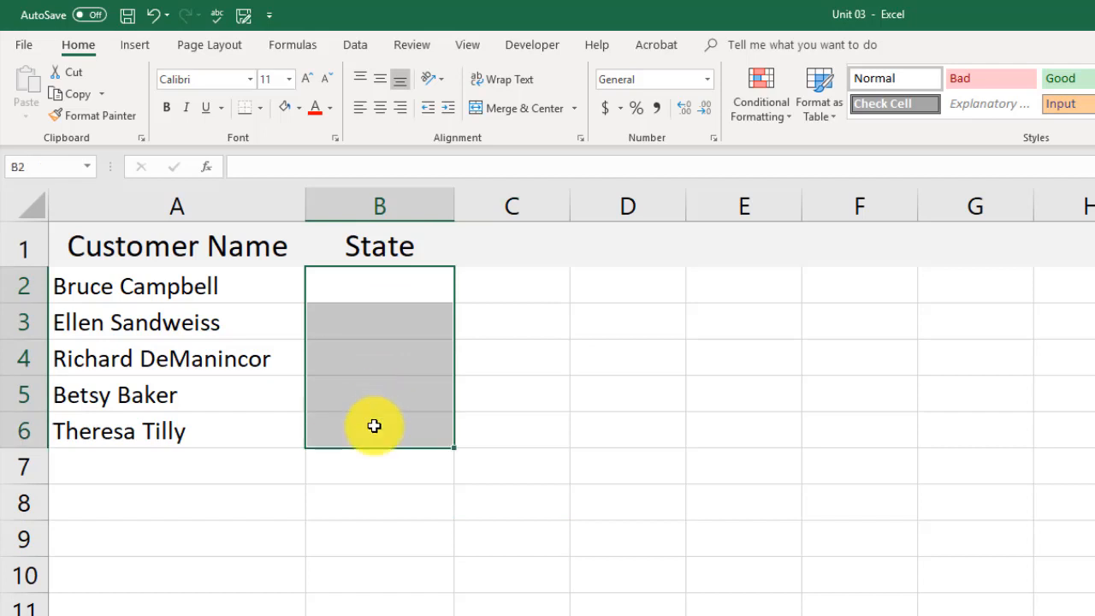
pyautogui.click(379, 289)
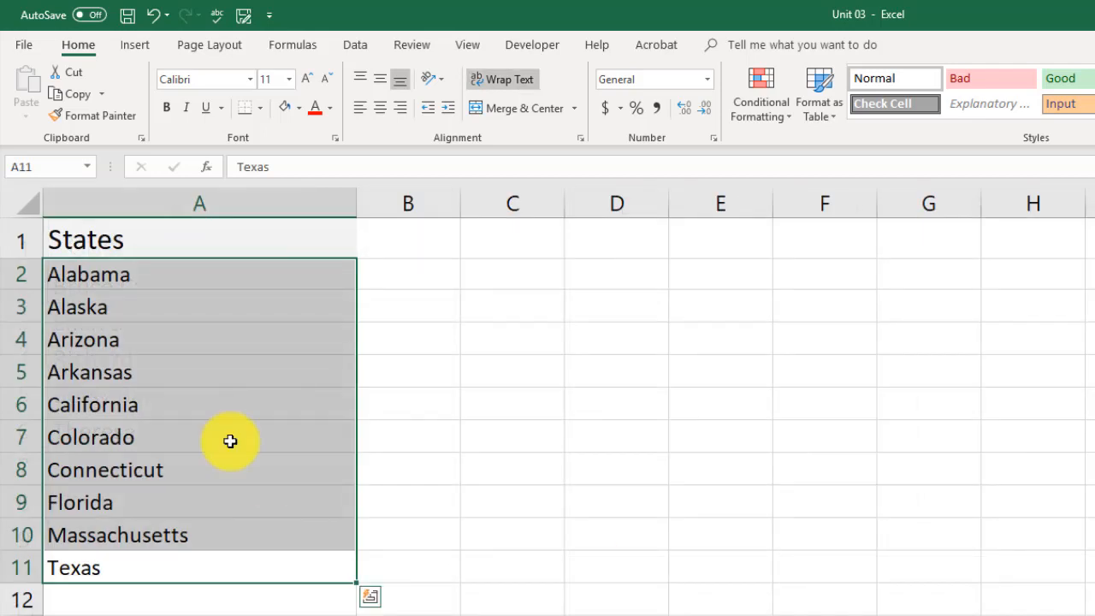
pyautogui.click(191, 611)
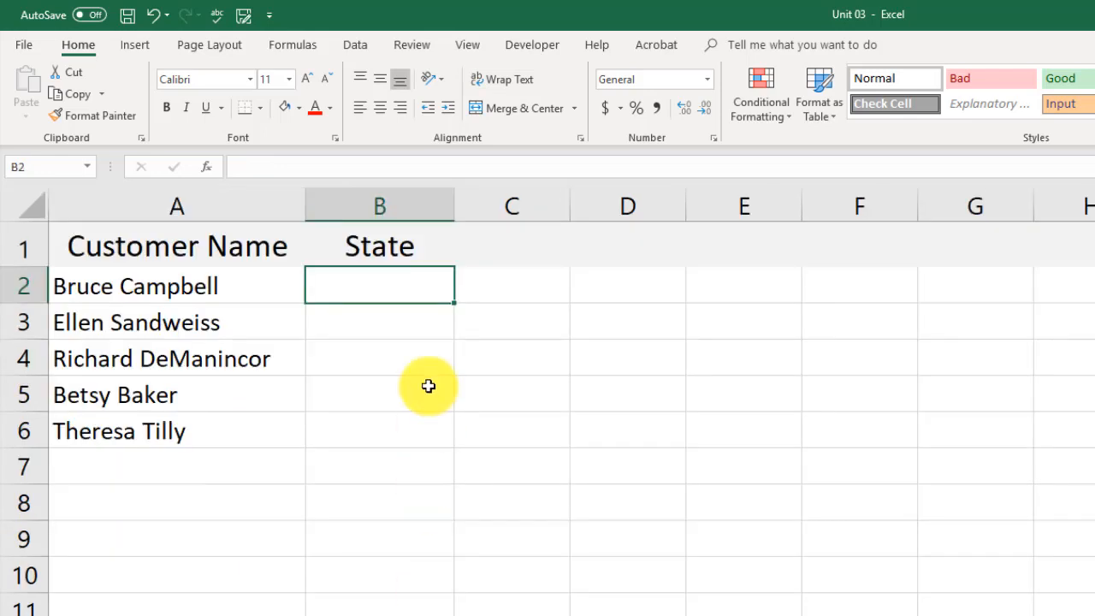
# Restrict the State cells B2:B6 with data validation that allows a List
pyautogui.moveTo(378, 295); pyautogui.dragTo(382, 430)
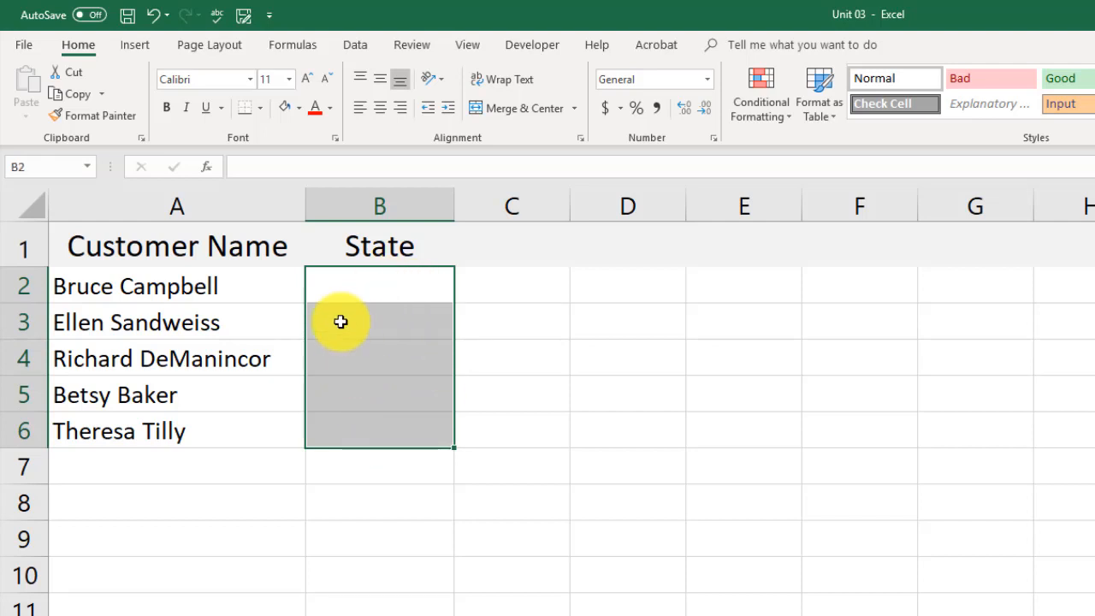
pyautogui.moveTo(362, 299); pyautogui.dragTo(382, 436)
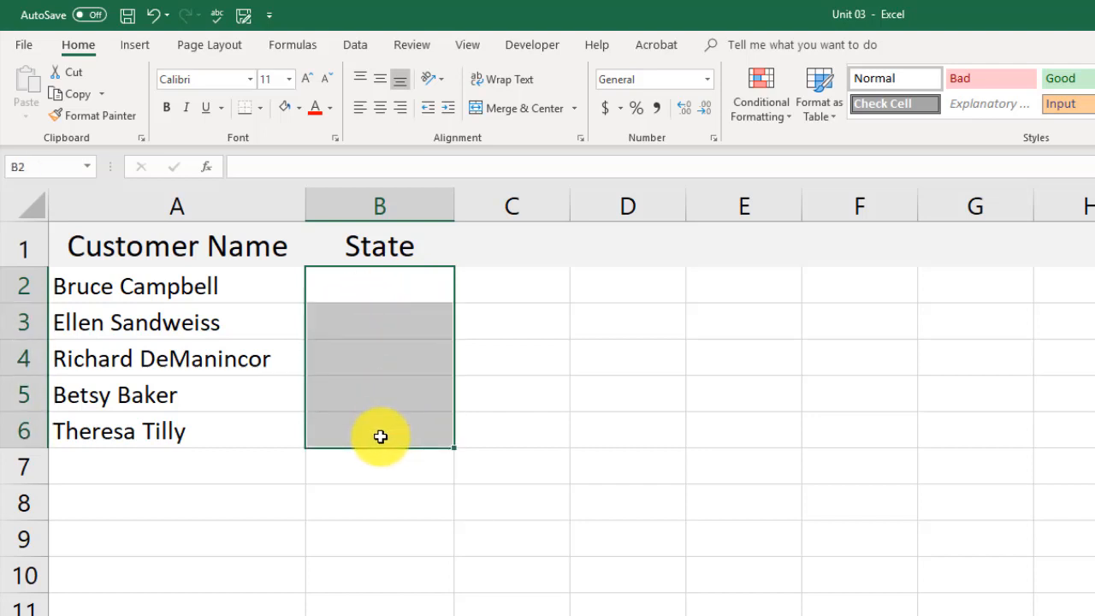
pyautogui.click(356, 45)
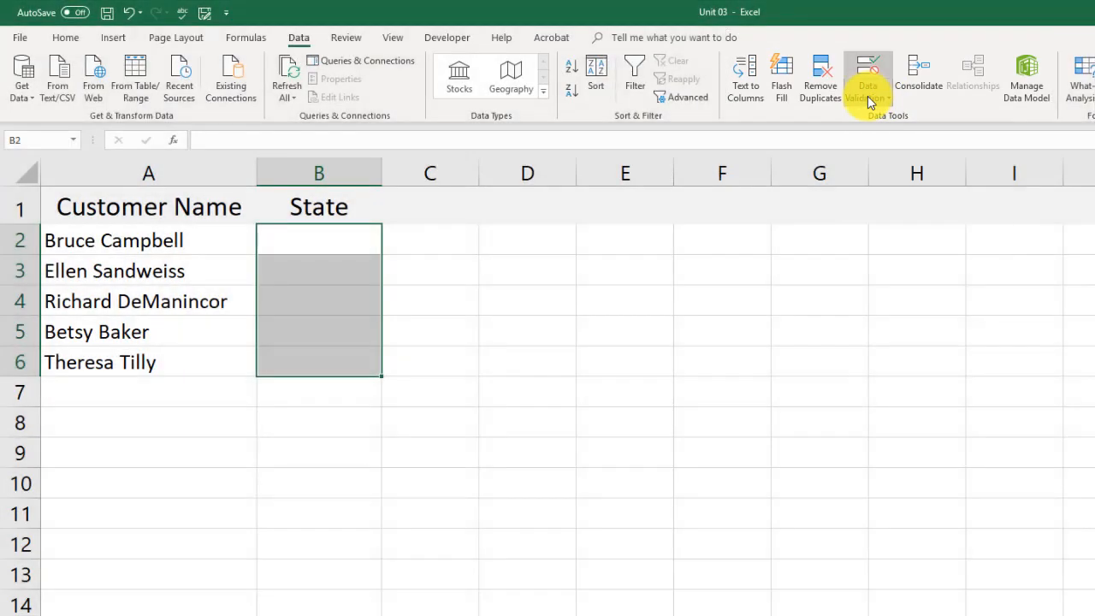
pyautogui.click(869, 100)
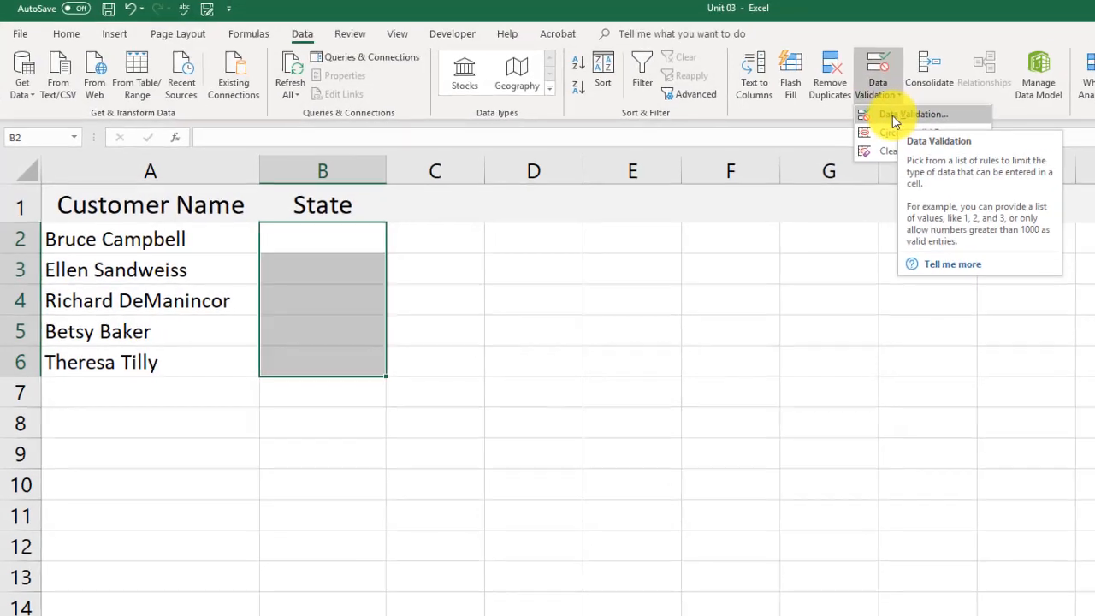
pyautogui.click(885, 120)
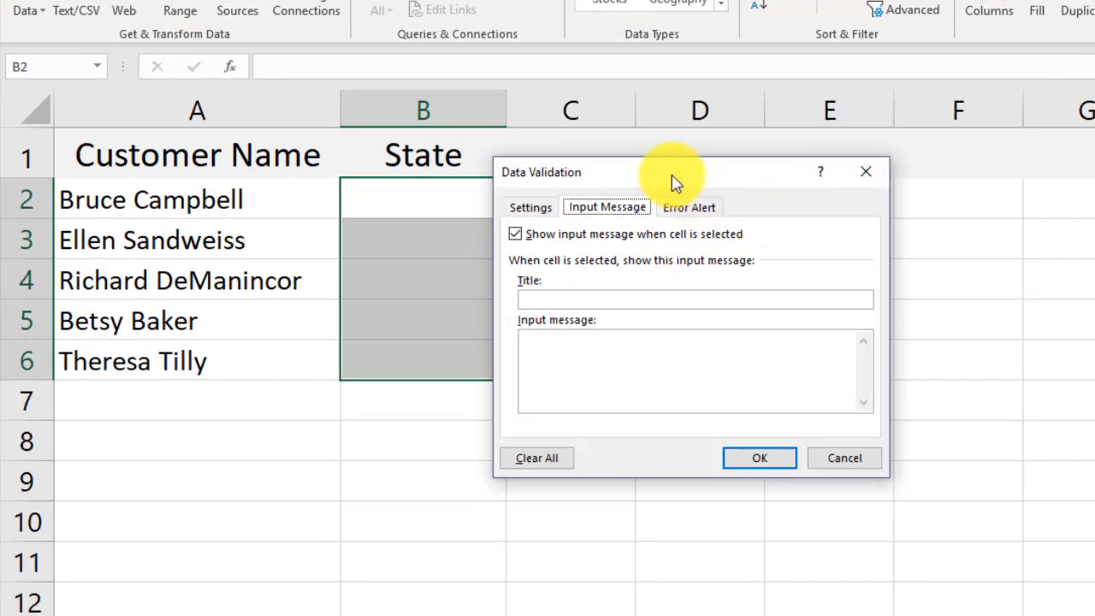
pyautogui.moveTo(671, 182); pyautogui.dragTo(716, 171)
pyautogui.click(654, 205)
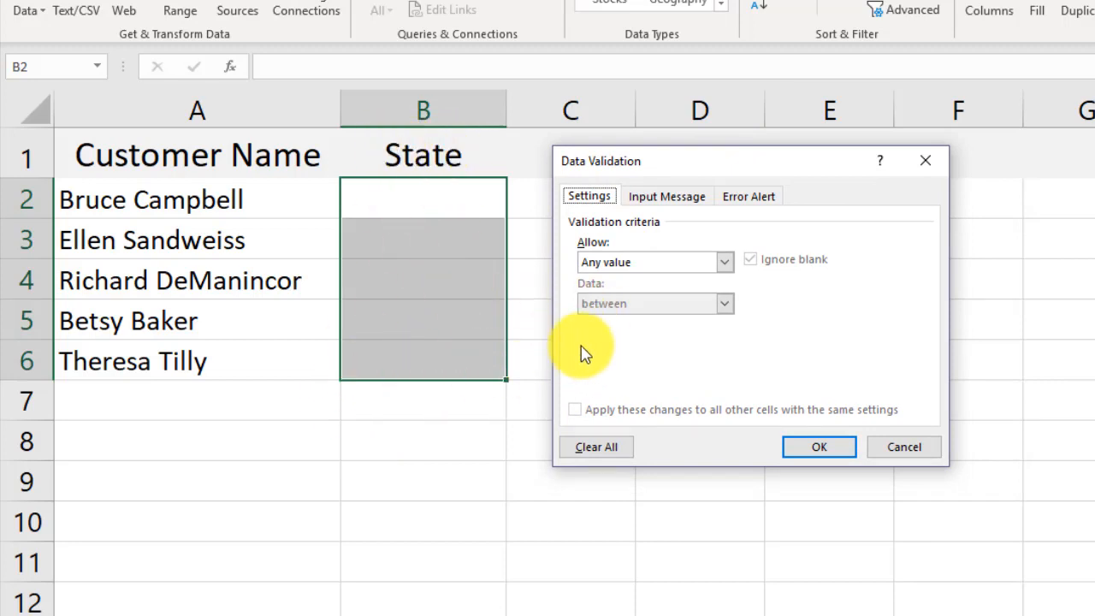
pyautogui.click(723, 265)
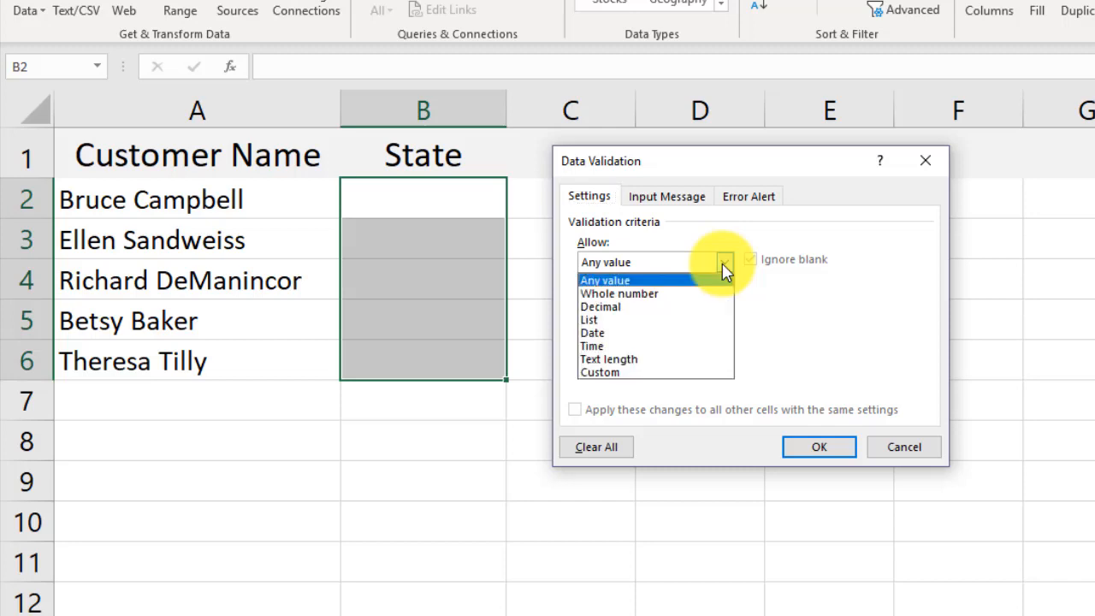
pyautogui.click(607, 320)
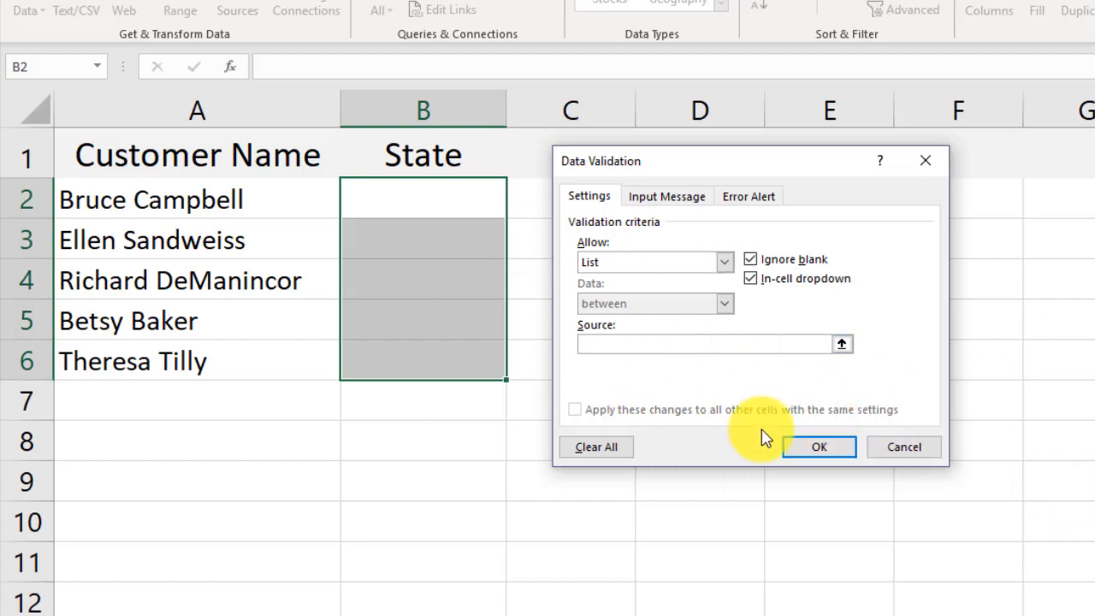
# Set the validation list's source to cells A2:A11 on the States sheet
pyautogui.click(696, 344)
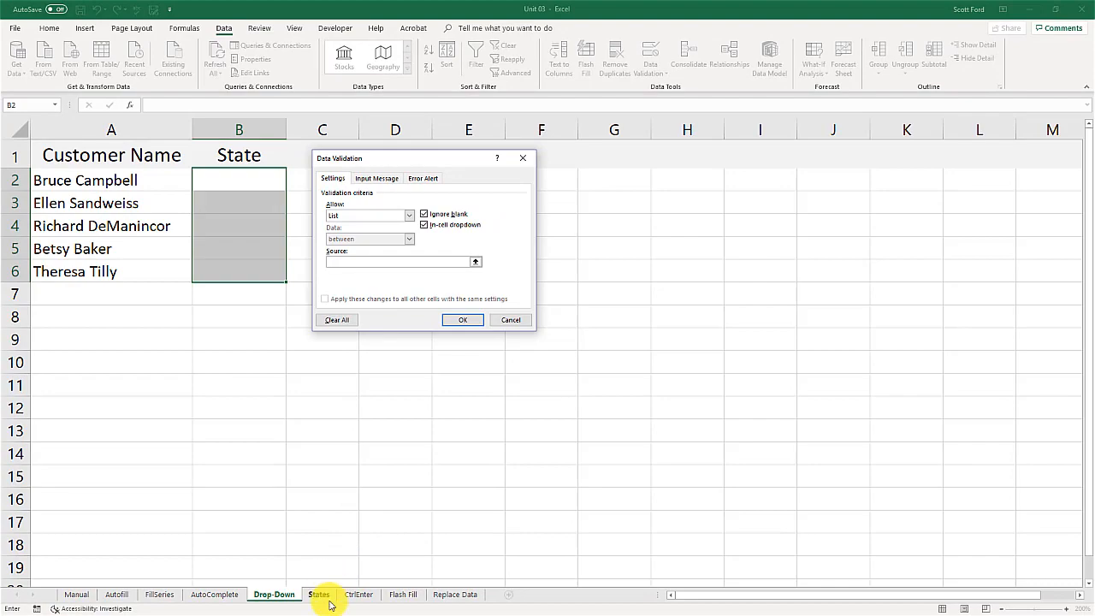
pyautogui.click(318, 594)
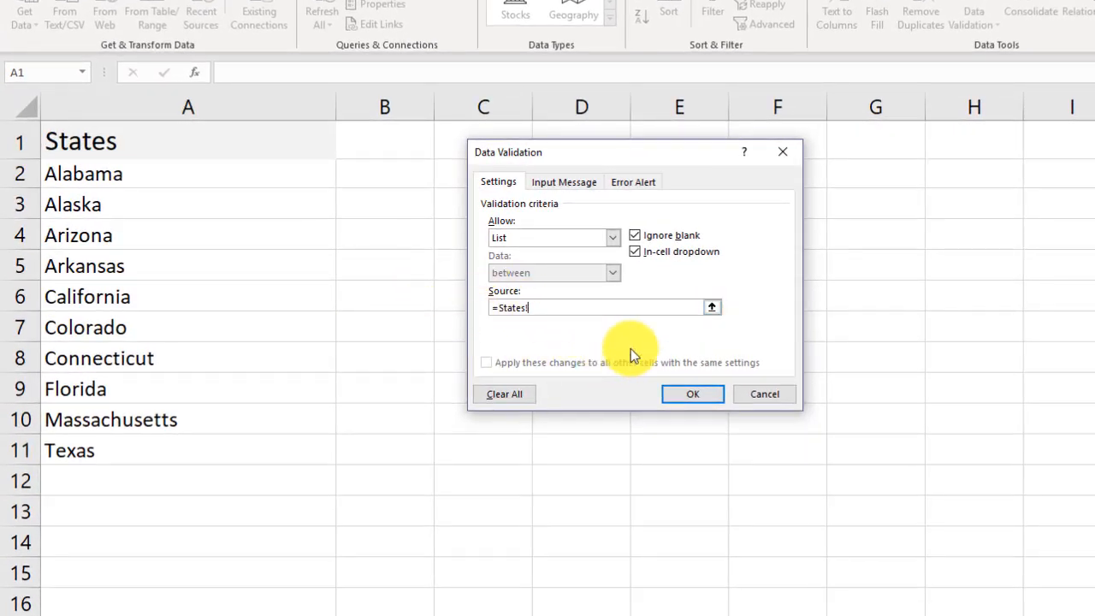
pyautogui.click(137, 175)
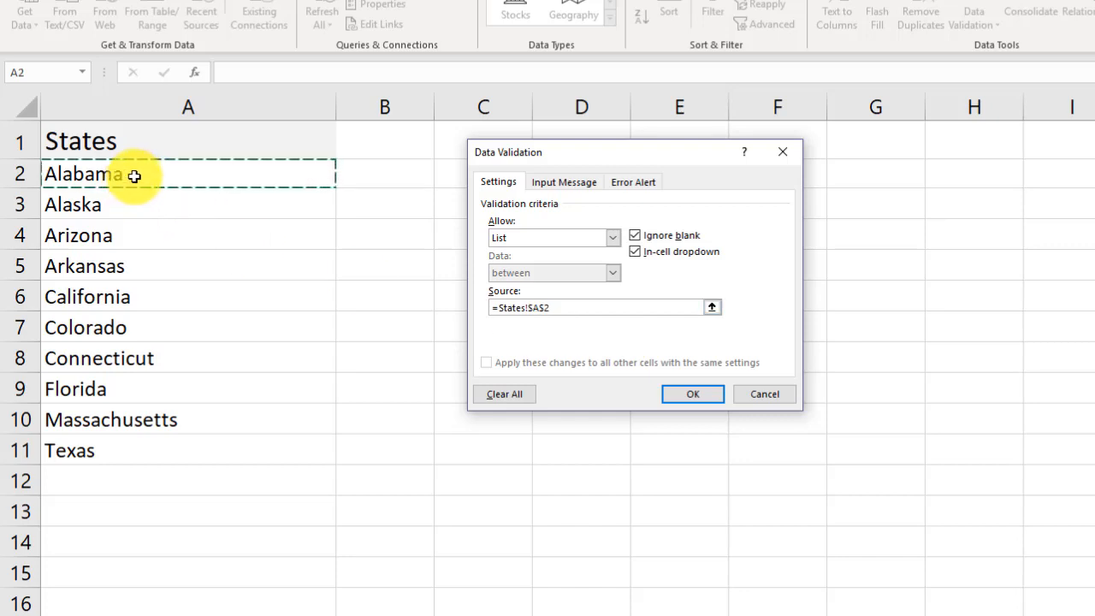
pyautogui.moveTo(134, 175); pyautogui.dragTo(111, 457)
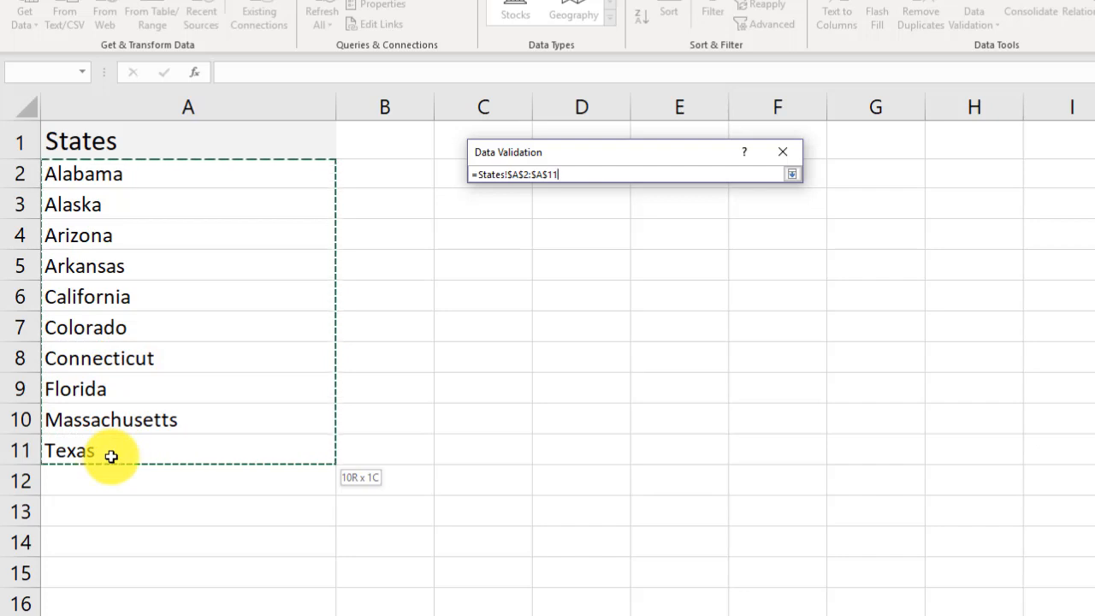
# Add an input message titled States with the text Here and apply the validation
pyautogui.click(554, 186)
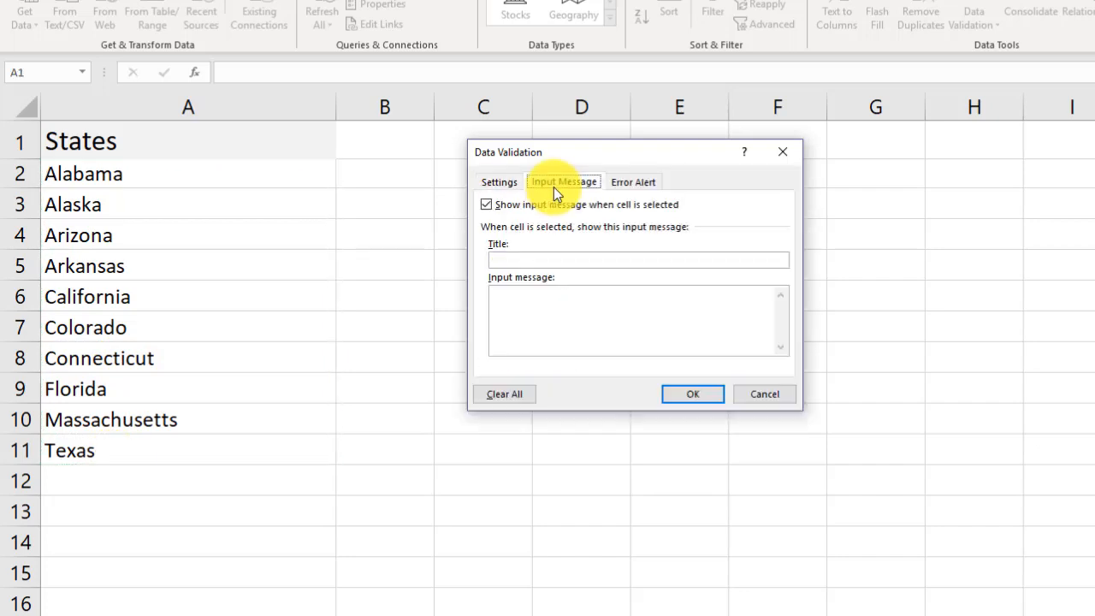
pyautogui.click(526, 258)
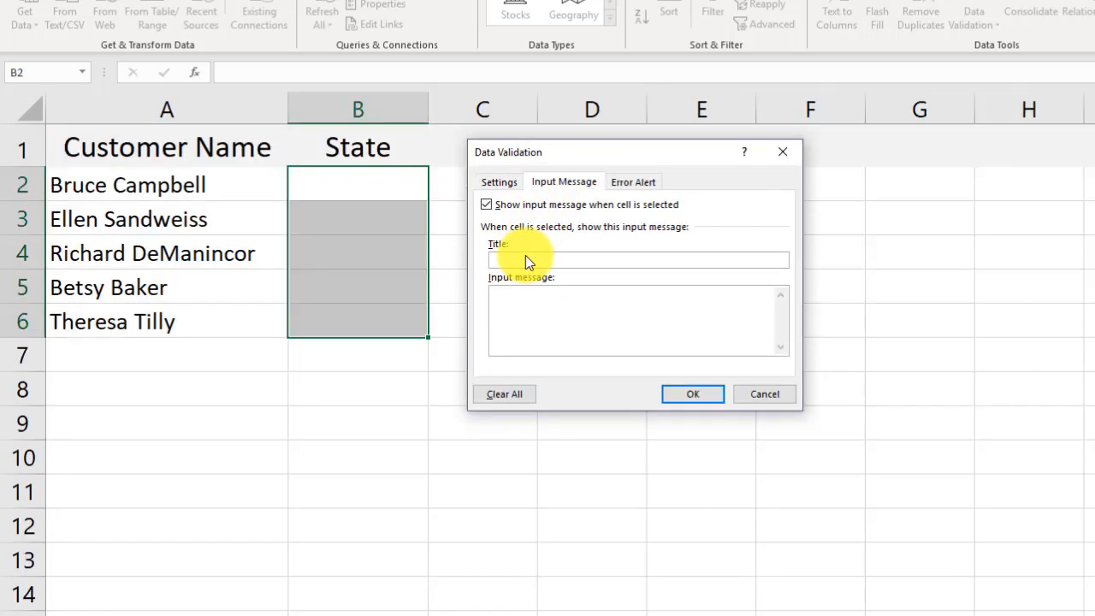
pyautogui.click(533, 318)
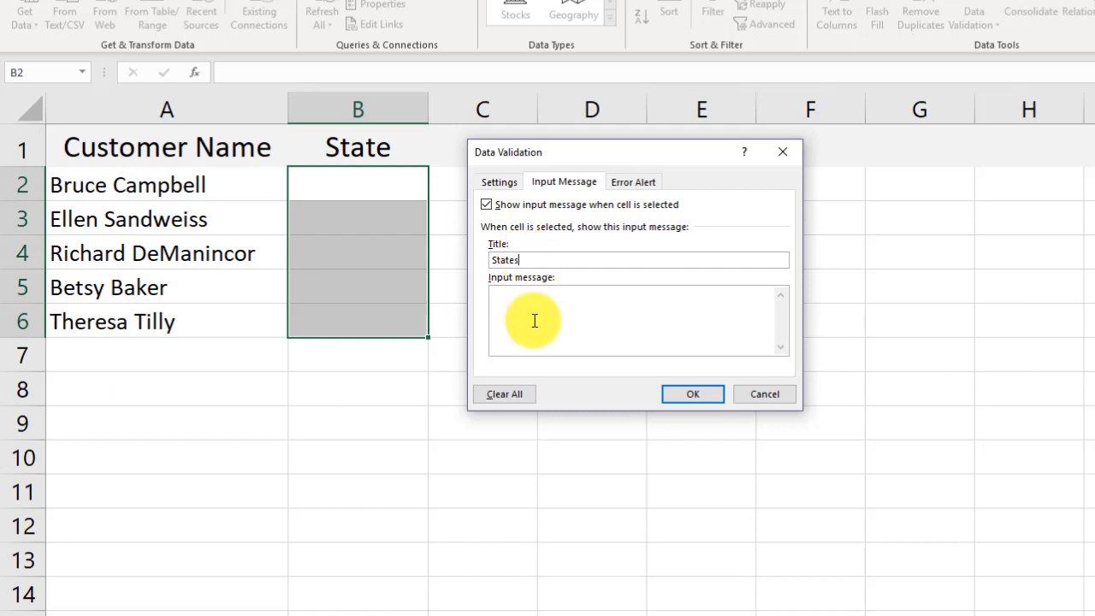
pyautogui.write('Here')
pyautogui.click(693, 394)
pyautogui.click(482, 248)
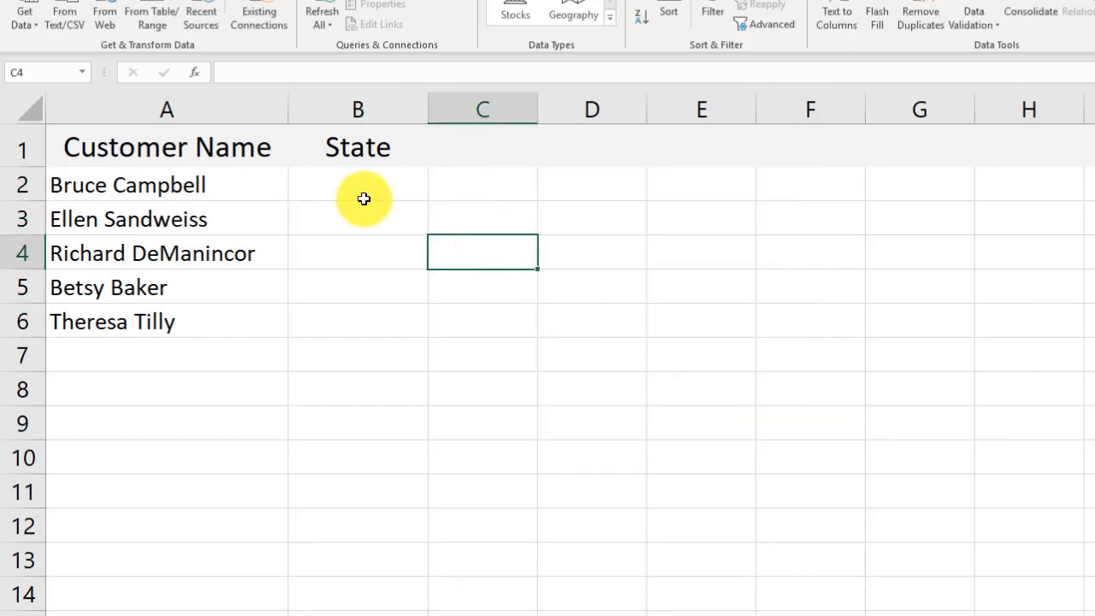
# Check the input message and drop-down arrow on the State cells B2 to B5
pyautogui.click(363, 190)
pyautogui.click(323, 224)
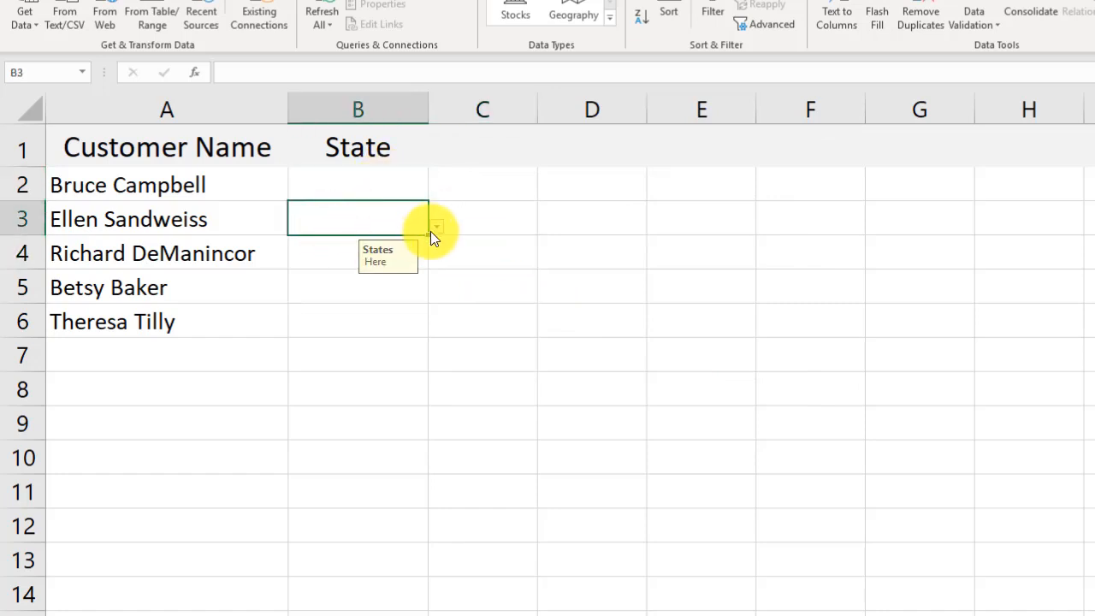
pyautogui.click(329, 251)
pyautogui.click(308, 283)
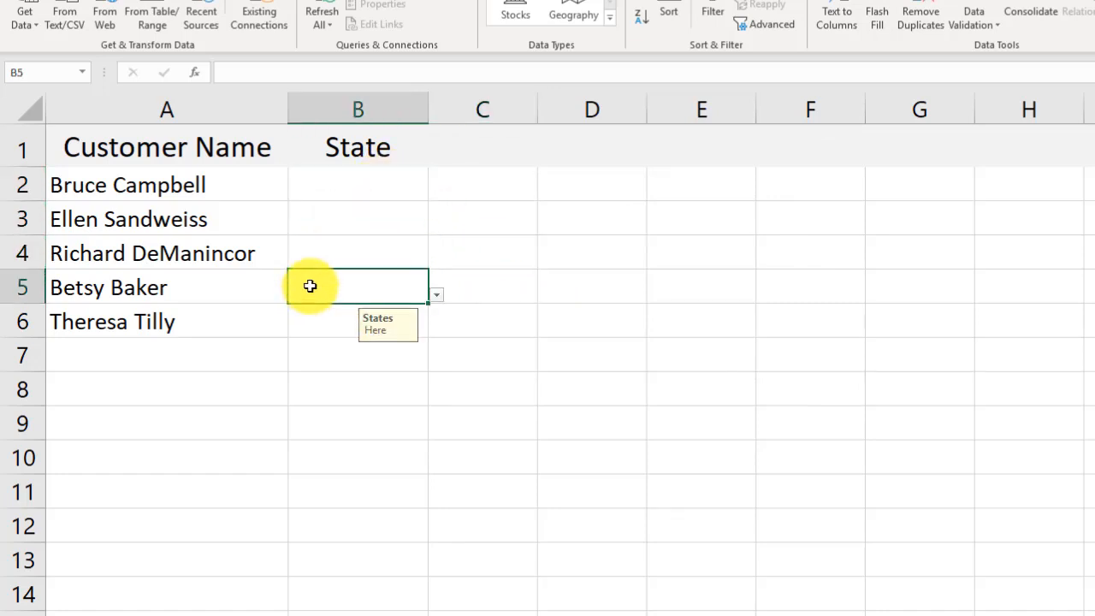
pyautogui.click(231, 614)
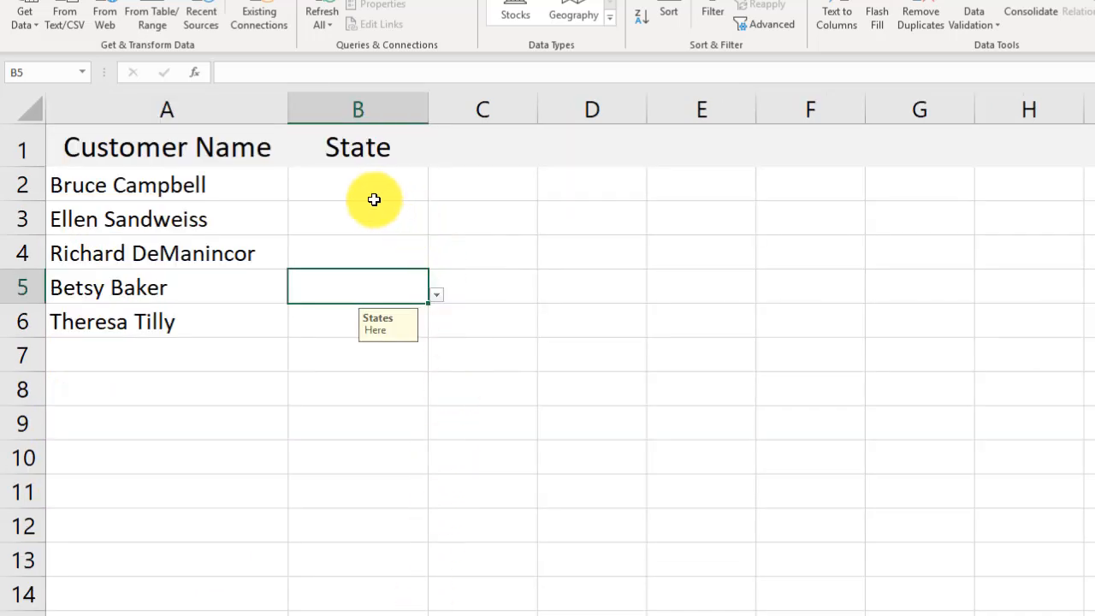
# Choose states from the drop-down lists: Alabama in B2, Florida in B4, Arizona in B3 and Texas in B5
pyautogui.click(396, 193)
pyautogui.click(435, 193)
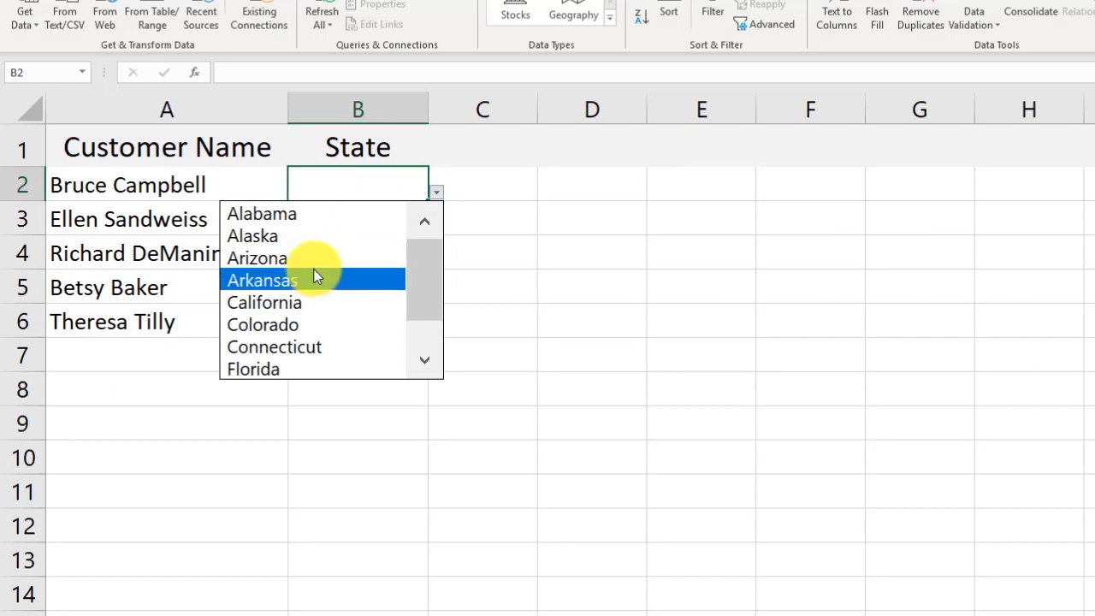
pyautogui.click(312, 213)
pyautogui.click(393, 254)
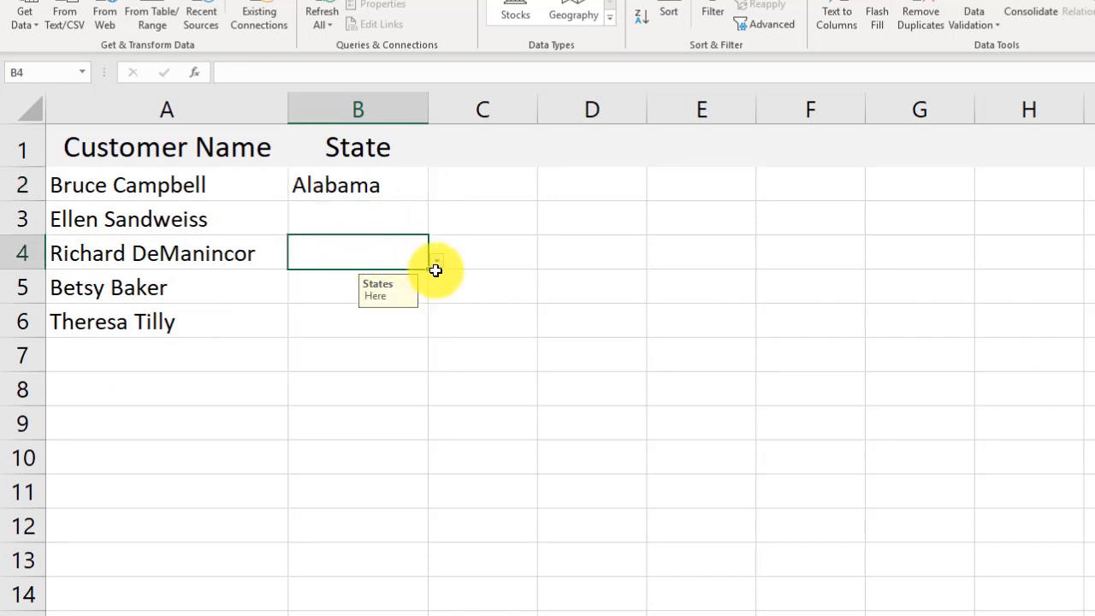
pyautogui.click(436, 260)
pyautogui.click(291, 438)
pyautogui.click(342, 213)
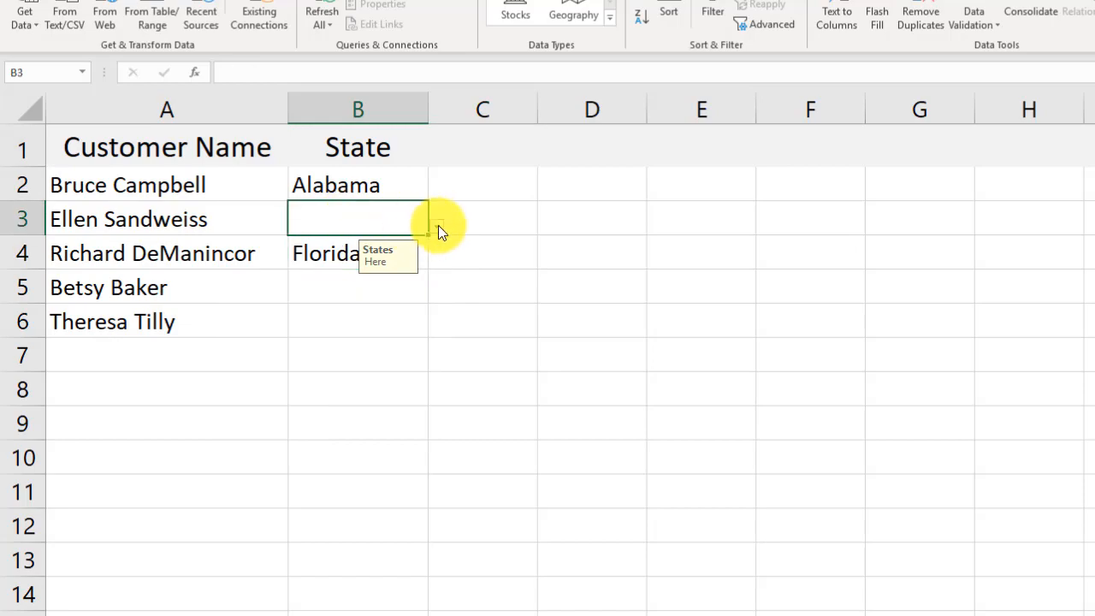
pyautogui.click(436, 226)
pyautogui.click(338, 293)
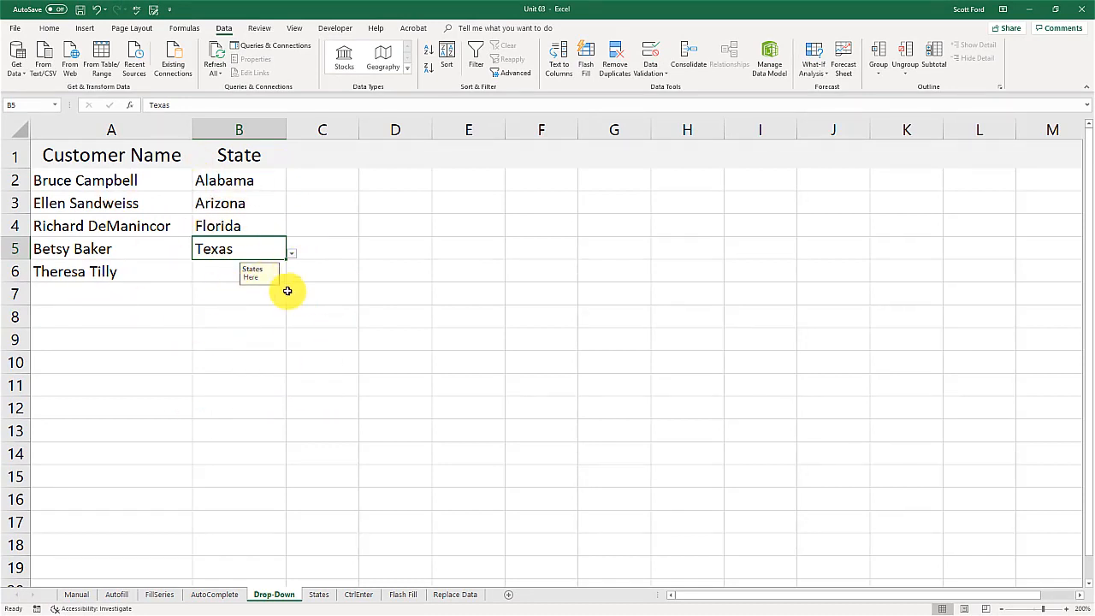
# Review the source list on the States sheet and return to the Drop-Down sheet
pyautogui.click(319, 599)
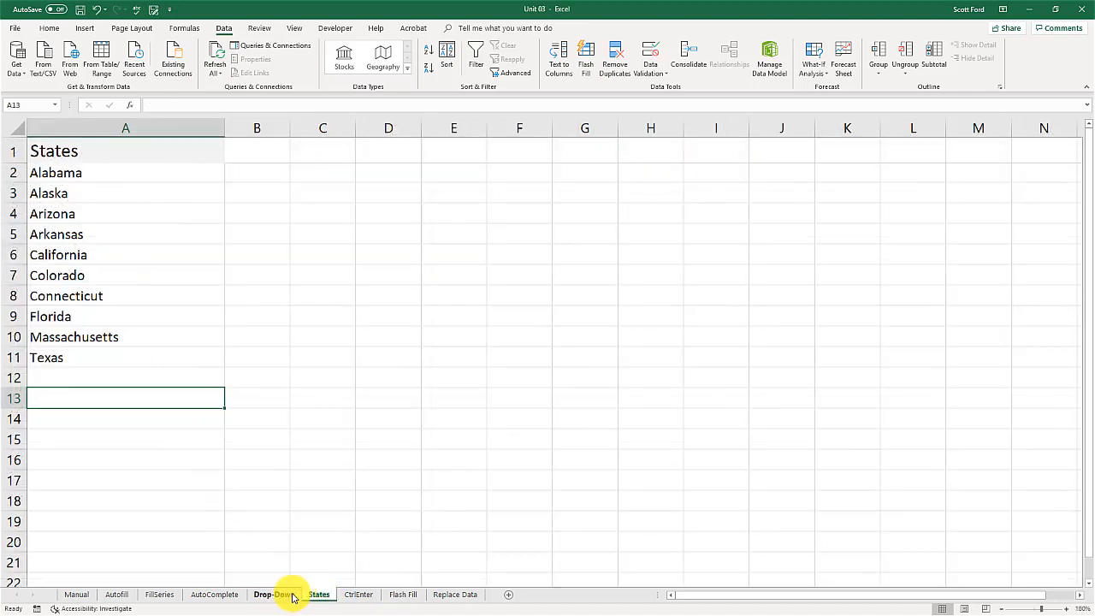
pyautogui.click(291, 596)
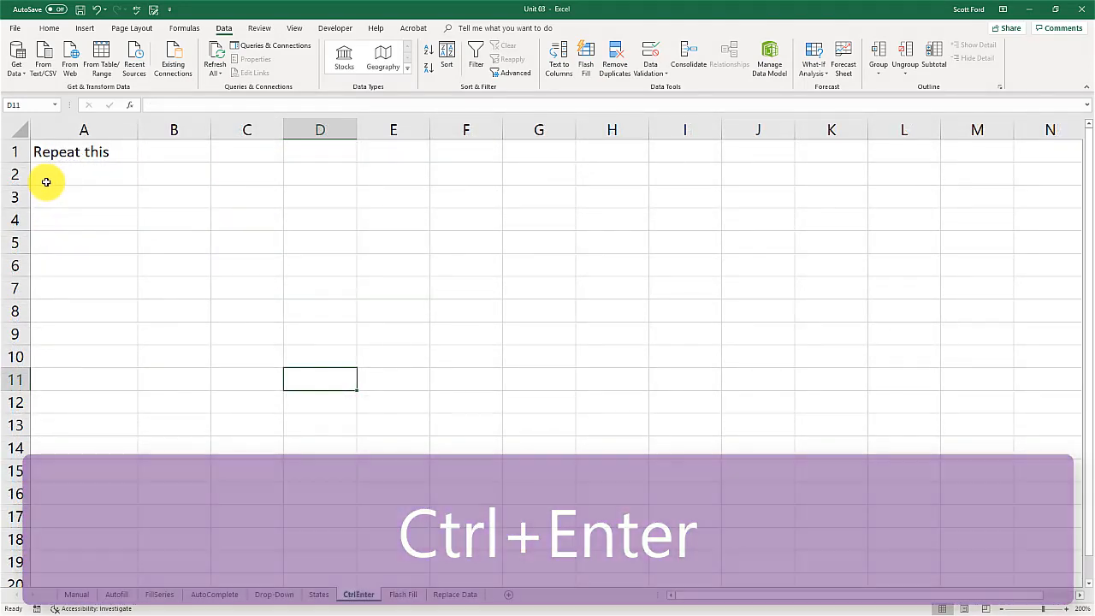
# Fill the whole range A1:G16 on the CtrlEnter sheet with the text Repeat This in one entry
pyautogui.moveTo(65, 151); pyautogui.dragTo(108, 165)
pyautogui.click(89, 153)
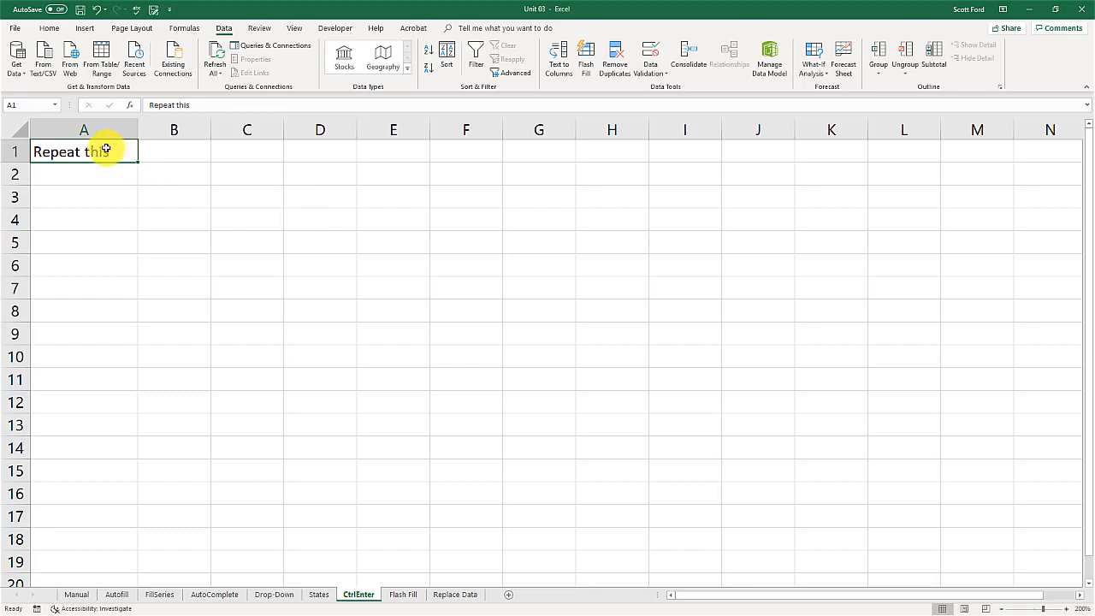
pyautogui.moveTo(95, 152); pyautogui.dragTo(505, 496)
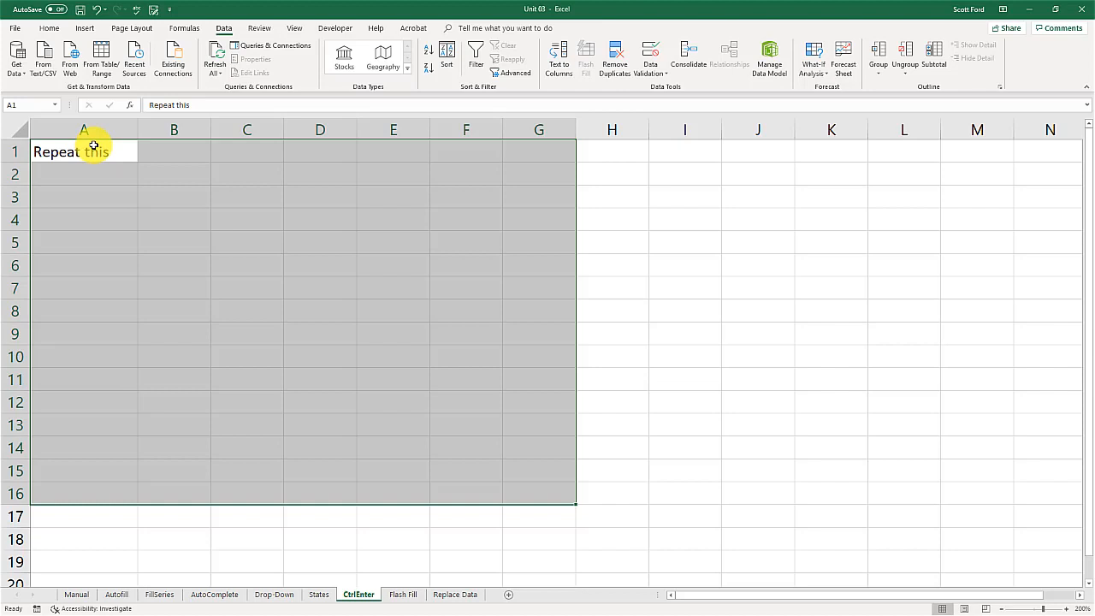
pyautogui.moveTo(204, 112); pyautogui.dragTo(93, 109)
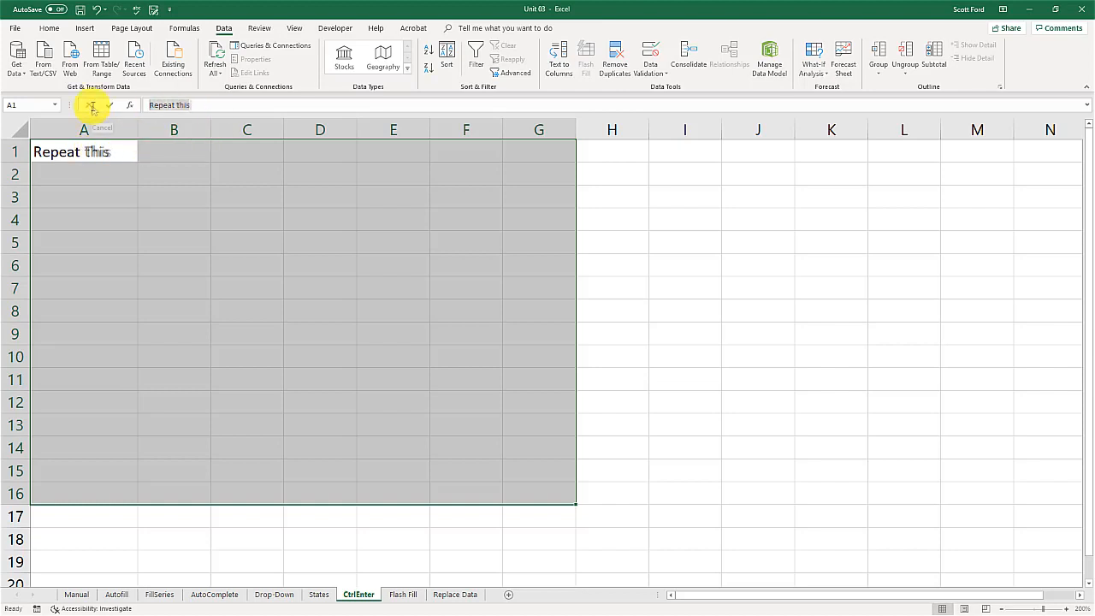
pyautogui.write('Repeat This')
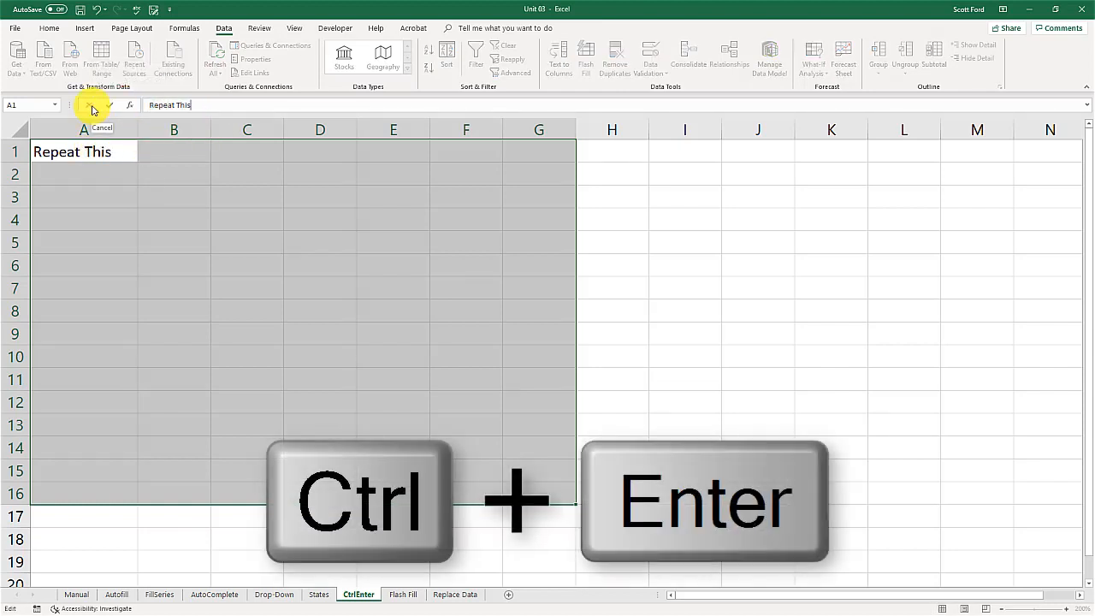
pyautogui.hotkey('ctrl', 'Return')
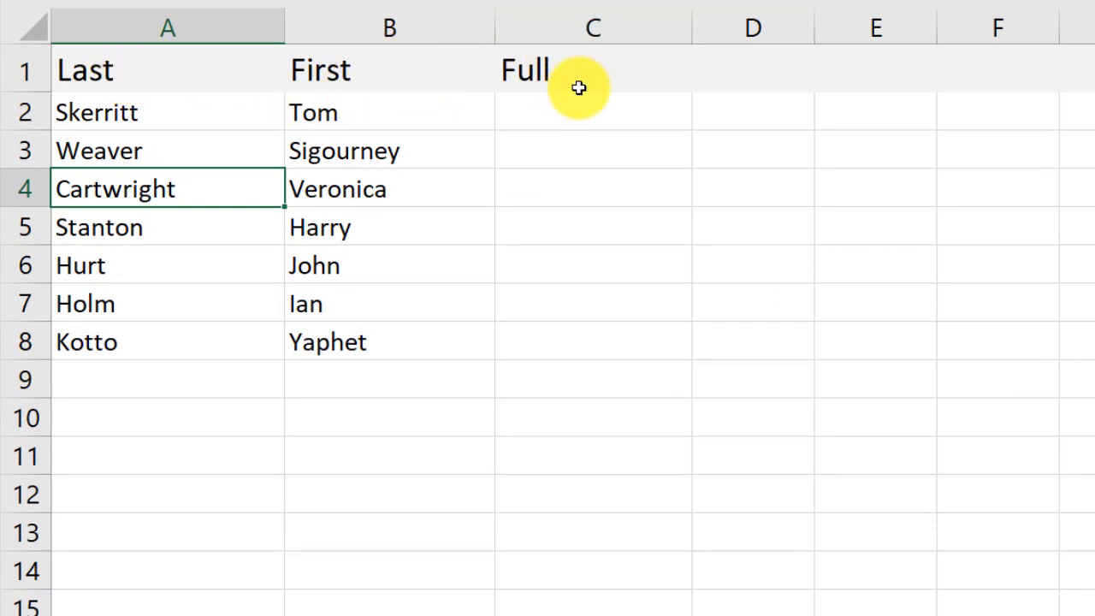
# Fill the Full column from C2 with each first and last name, accepting the Flash Fill suggestions offered in C3
pyautogui.click(575, 123)
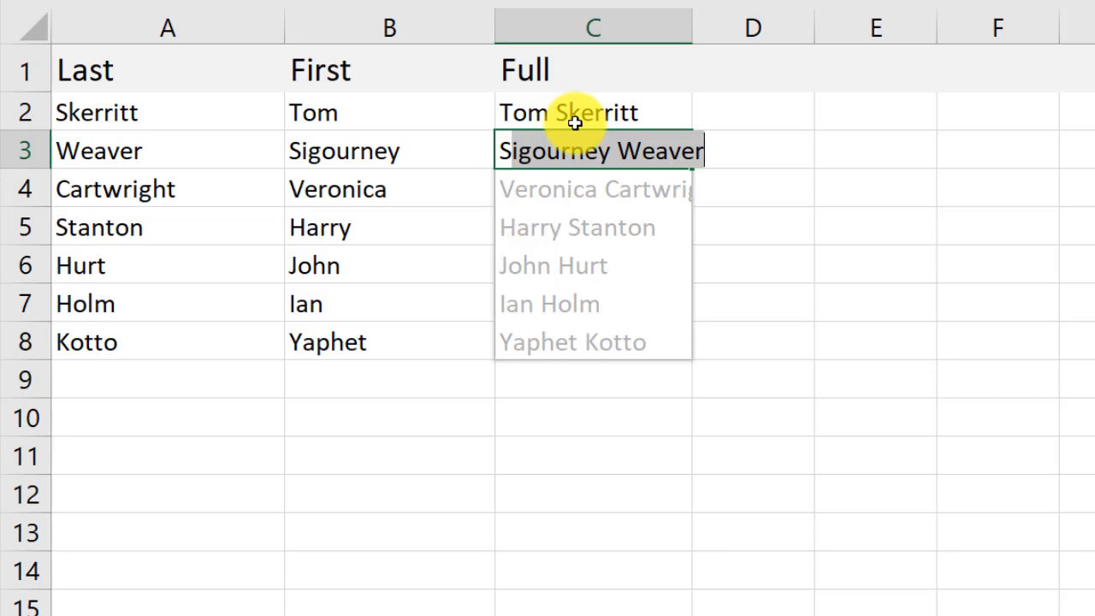
pyautogui.press('Tab')
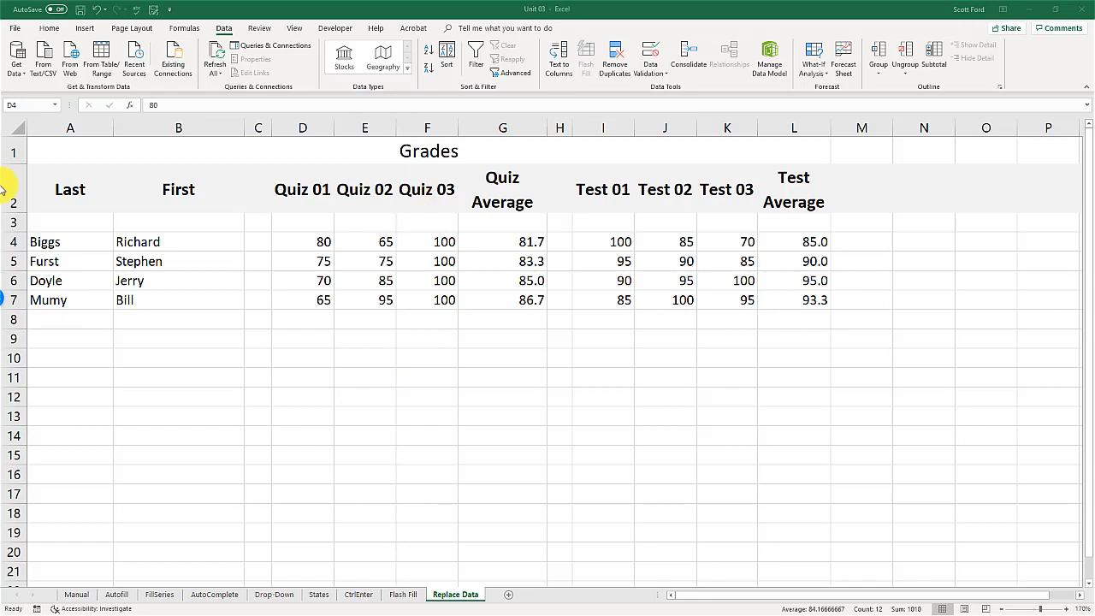
# Compare the grades on the Manual sheet with those on the Replace Data sheet and deselect the quiz scores
pyautogui.click(76, 595)
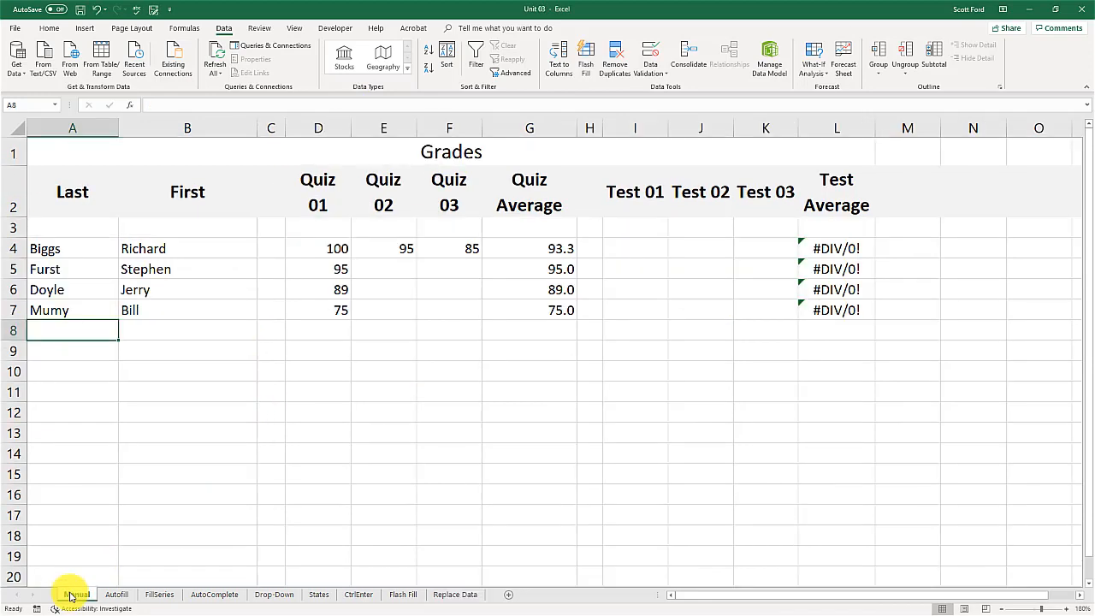
pyautogui.click(453, 595)
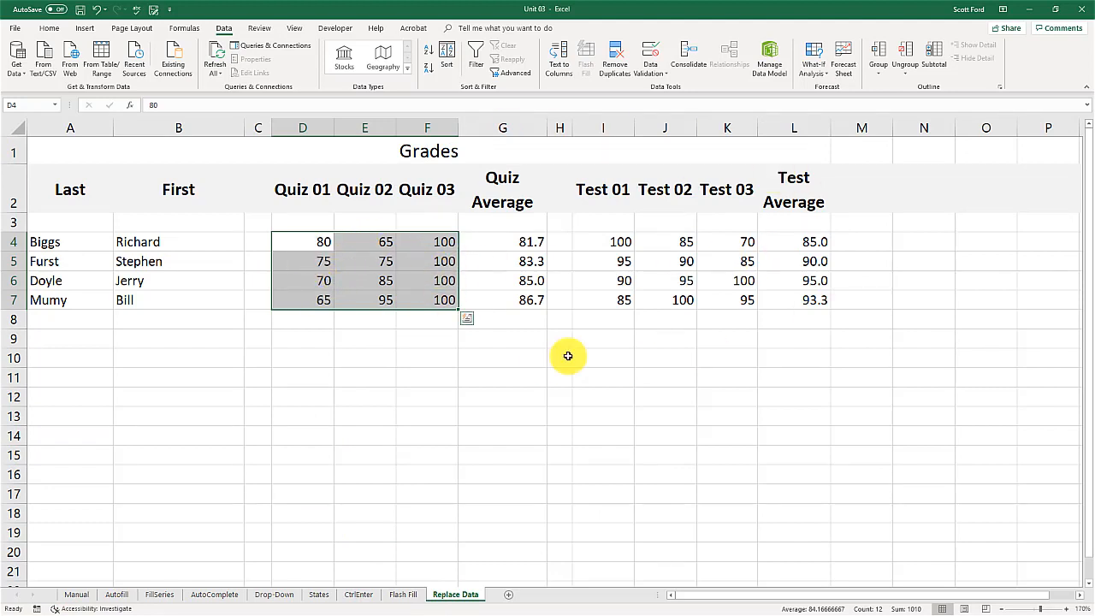
pyautogui.click(374, 356)
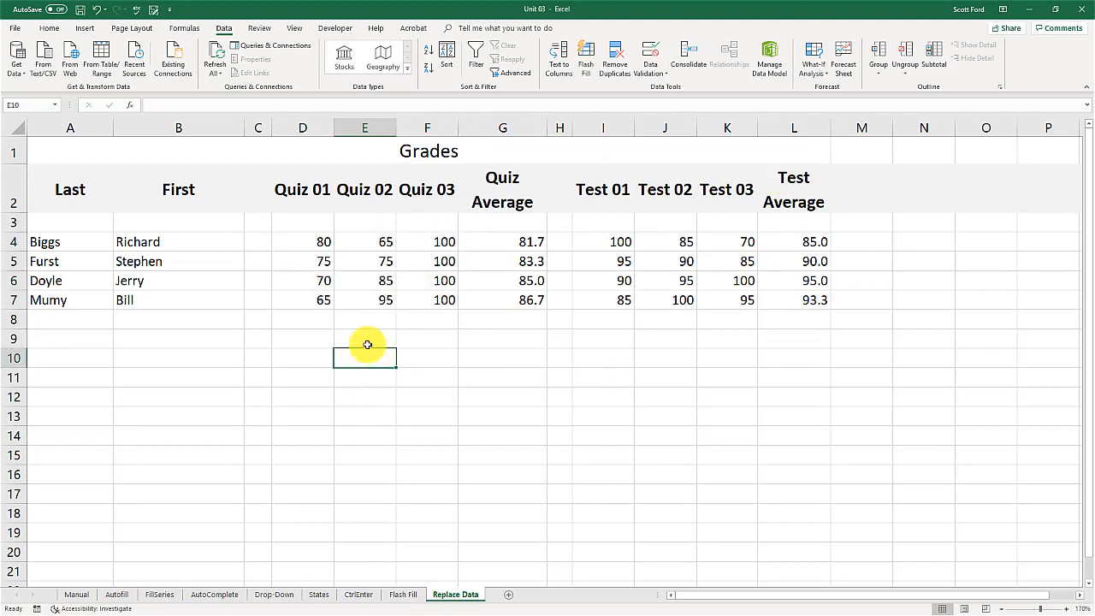
# Replace the Quiz 01 score in cell D7 with 100
pyautogui.click(316, 305)
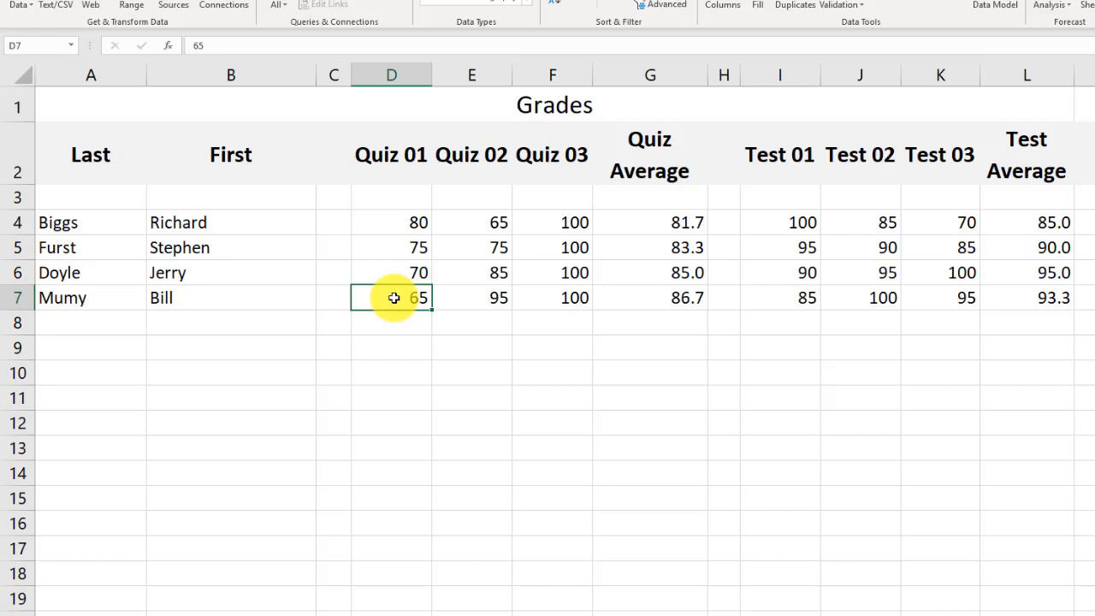
pyautogui.press('Down')
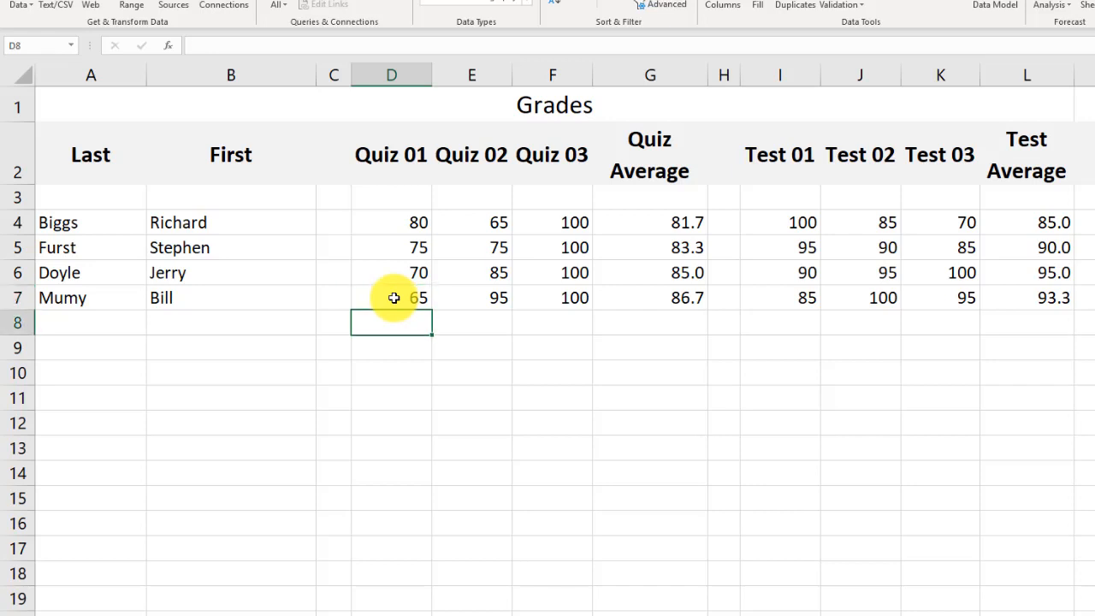
pyautogui.click(393, 298)
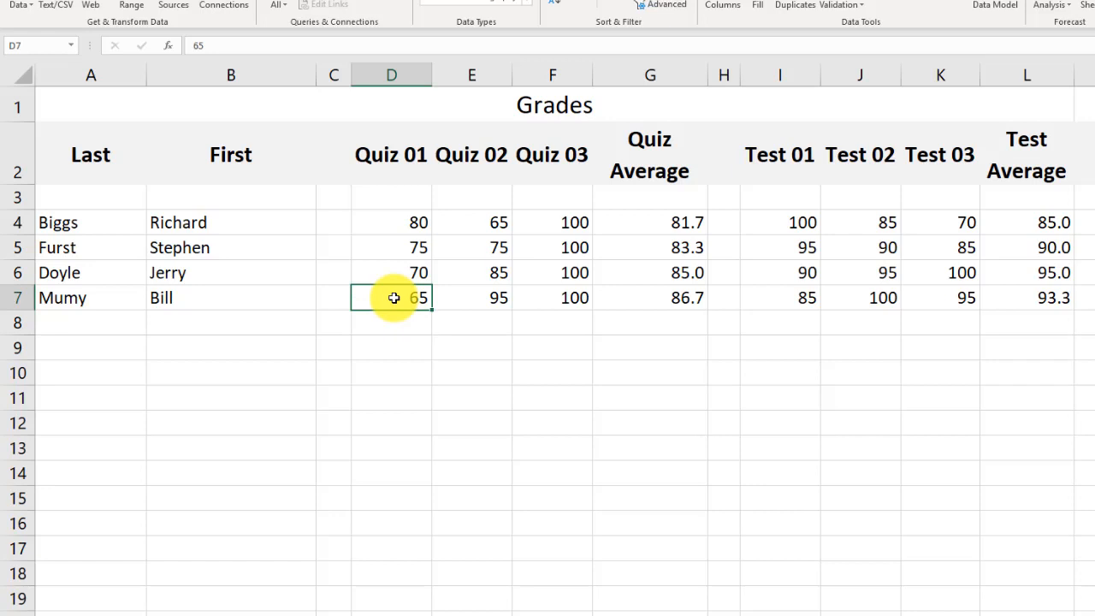
pyautogui.write('100')
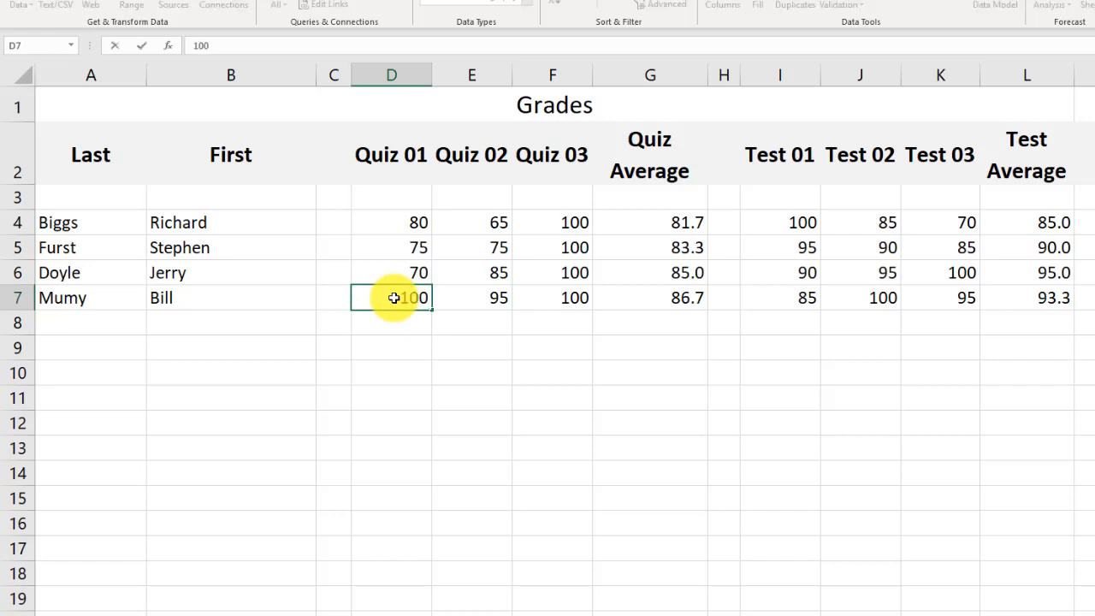
pyautogui.press('Return')
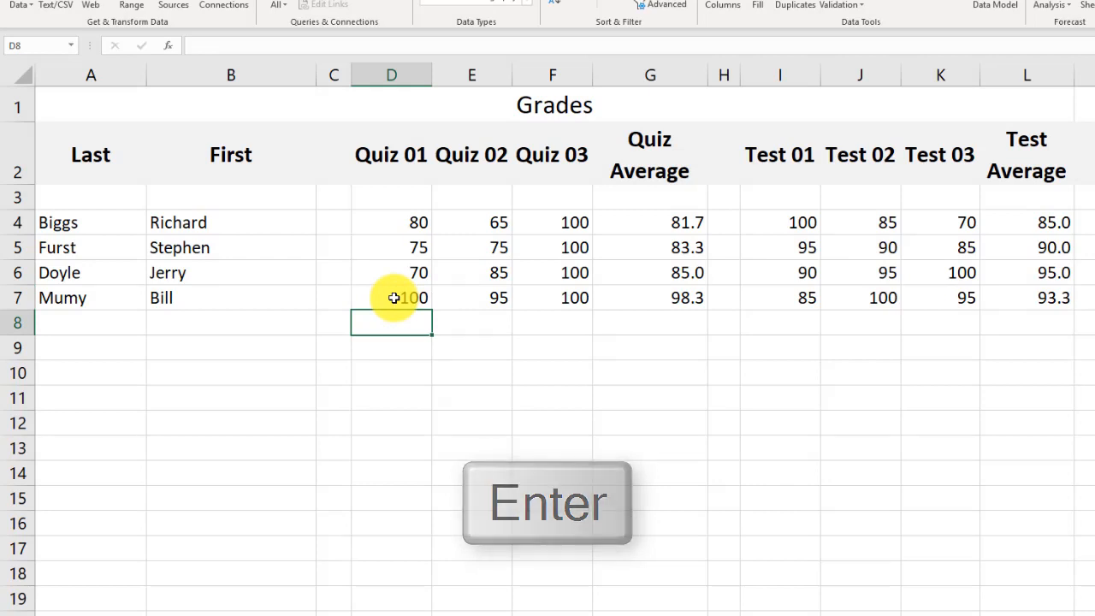
# Begin replacing the Quiz 01 score in cell D6 with 100, but cancel the entry before committing it
pyautogui.click(393, 297)
pyautogui.press('Up')
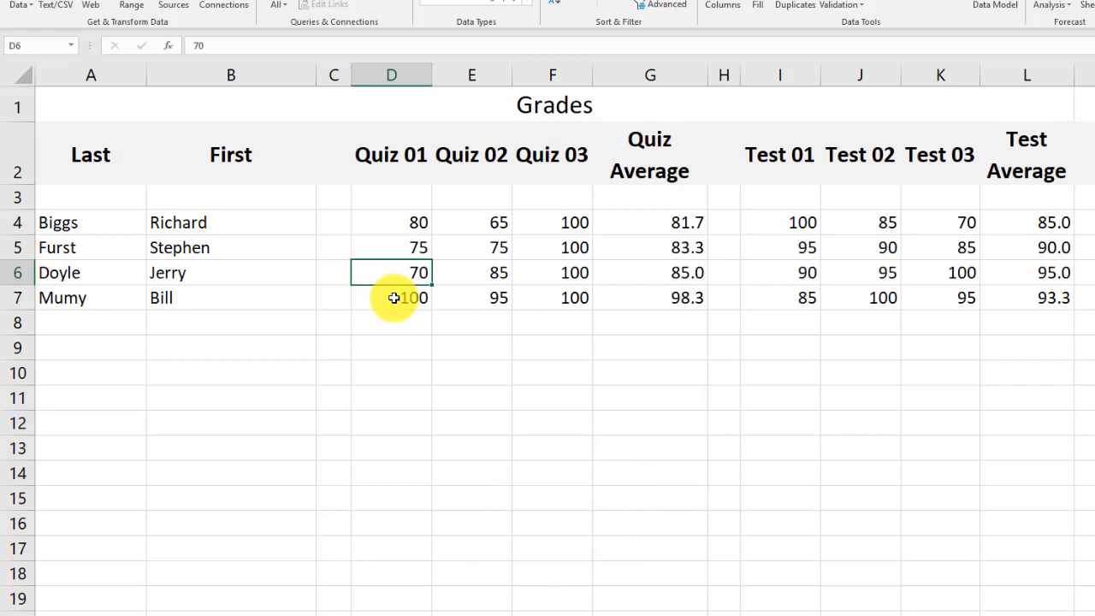
pyautogui.write('100')
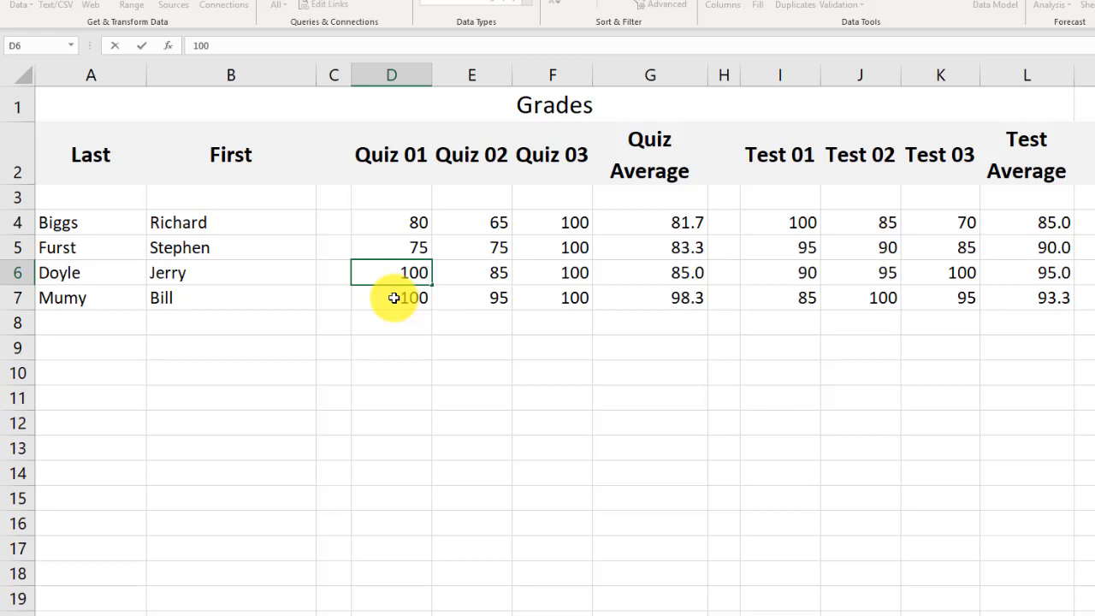
pyautogui.press('Escape')
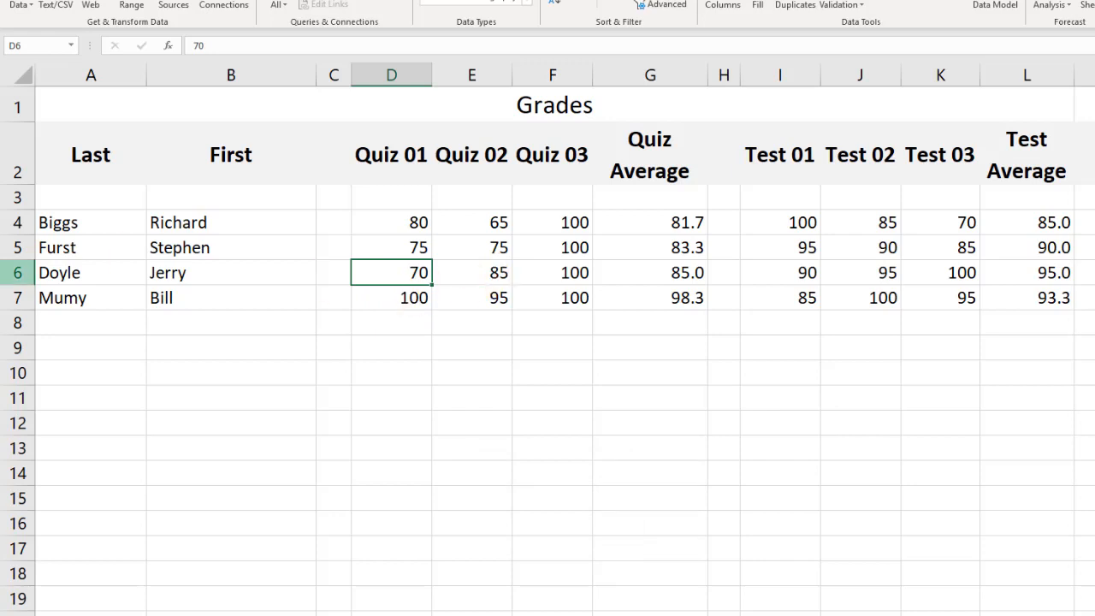
pyautogui.click(3, 296)
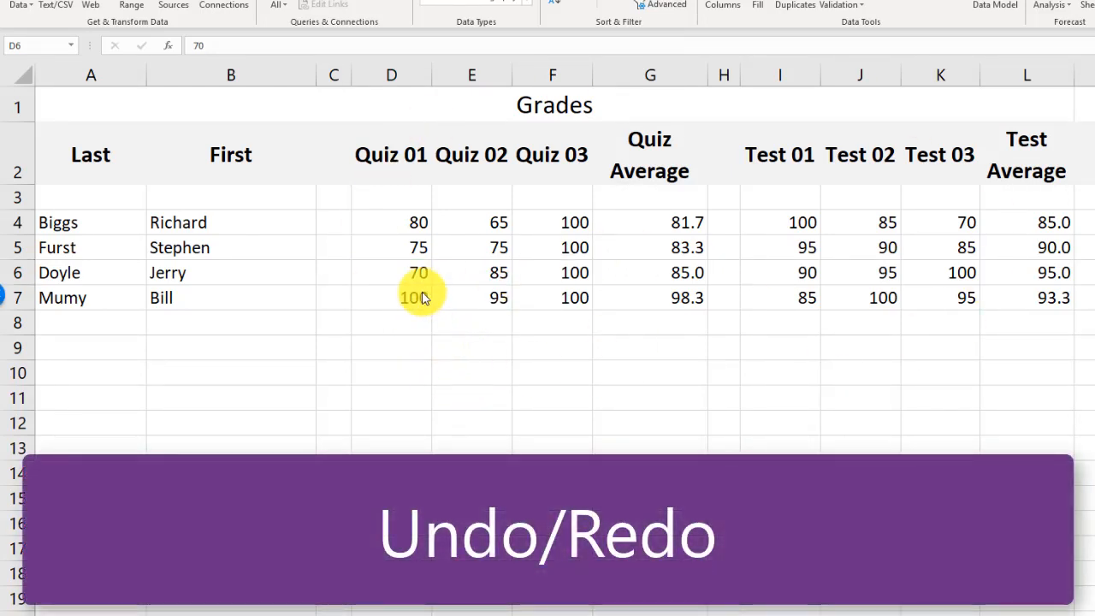
# Replace the Quiz 01 score in cell D6 with 100 and reselect the cell
pyautogui.click(395, 272)
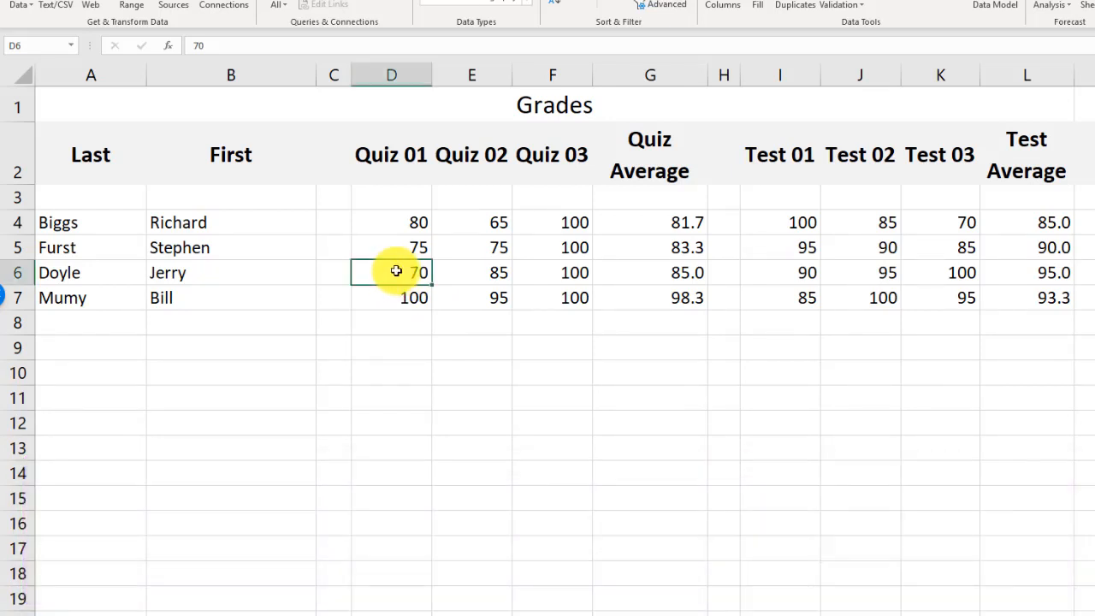
pyautogui.write('100')
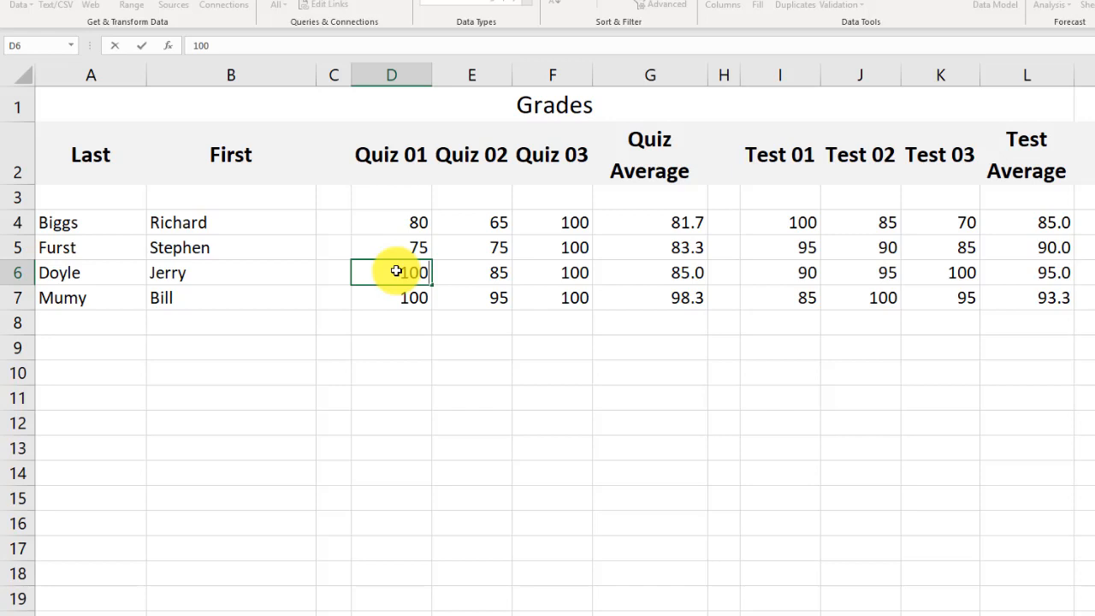
pyautogui.press('Return')
pyautogui.click(396, 271)
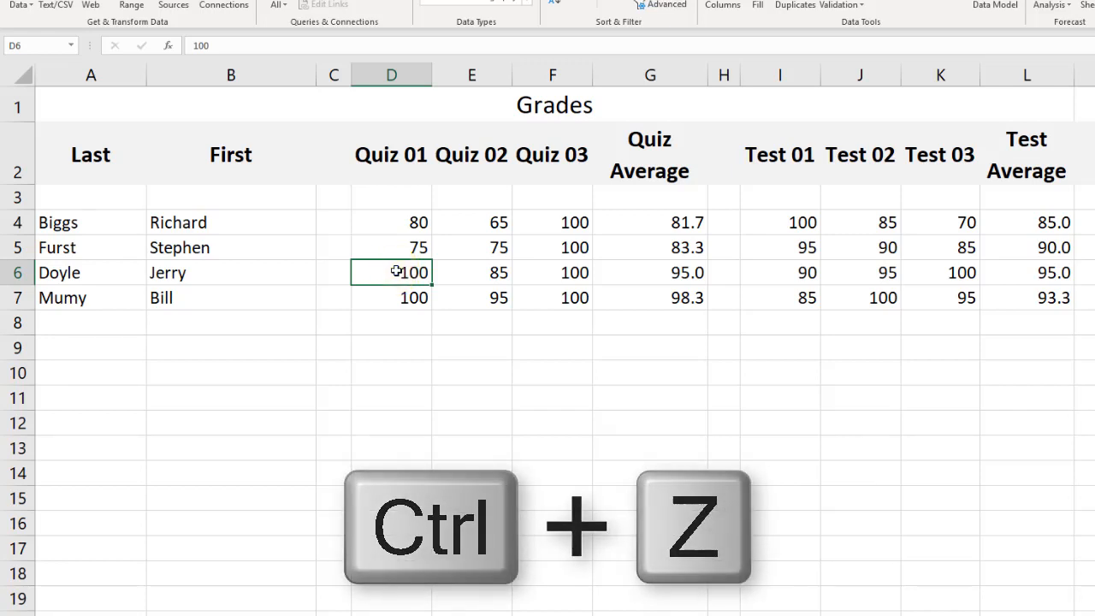
# Undo and redo the score replacement in cell D6 three times, ending with the change reapplied
pyautogui.hotkey('ctrl', 'z')
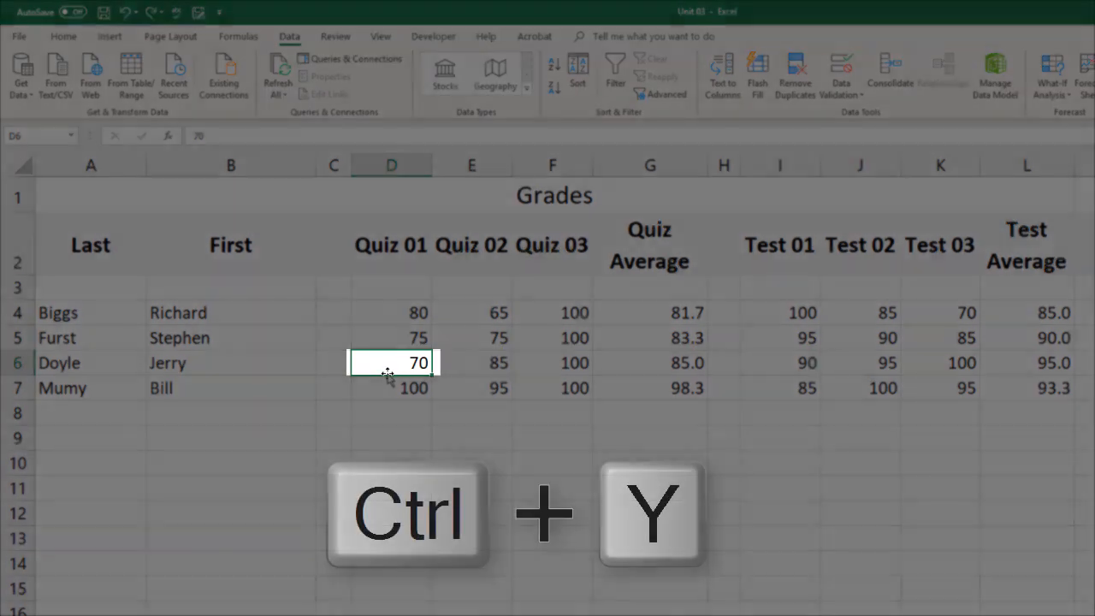
pyautogui.hotkey('ctrl', 'y')
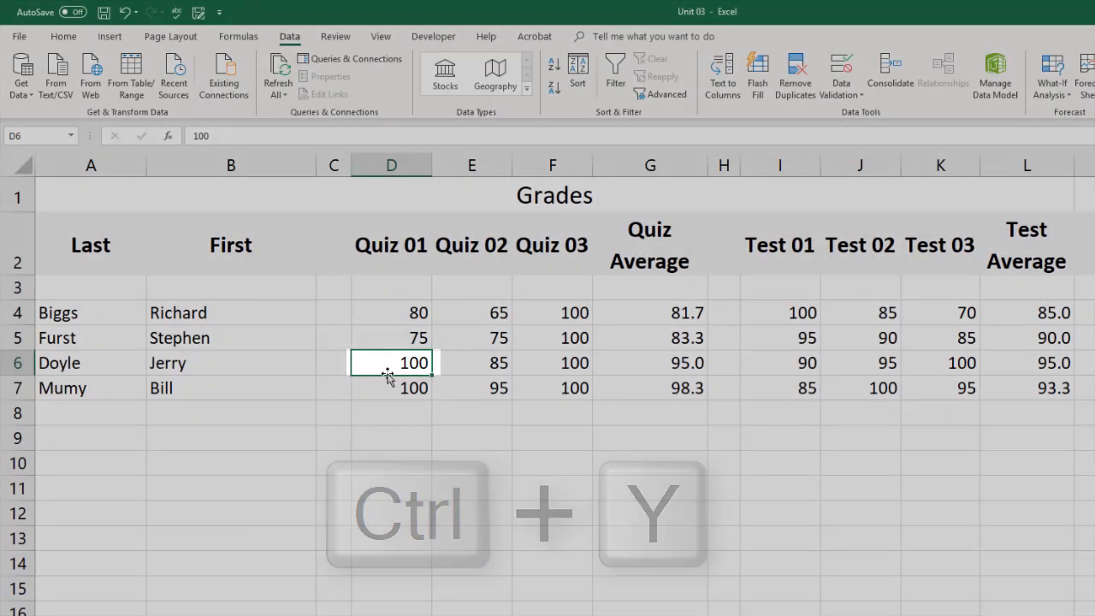
pyautogui.hotkey('ctrl', 'z')
pyautogui.hotkey('ctrl', 'y')
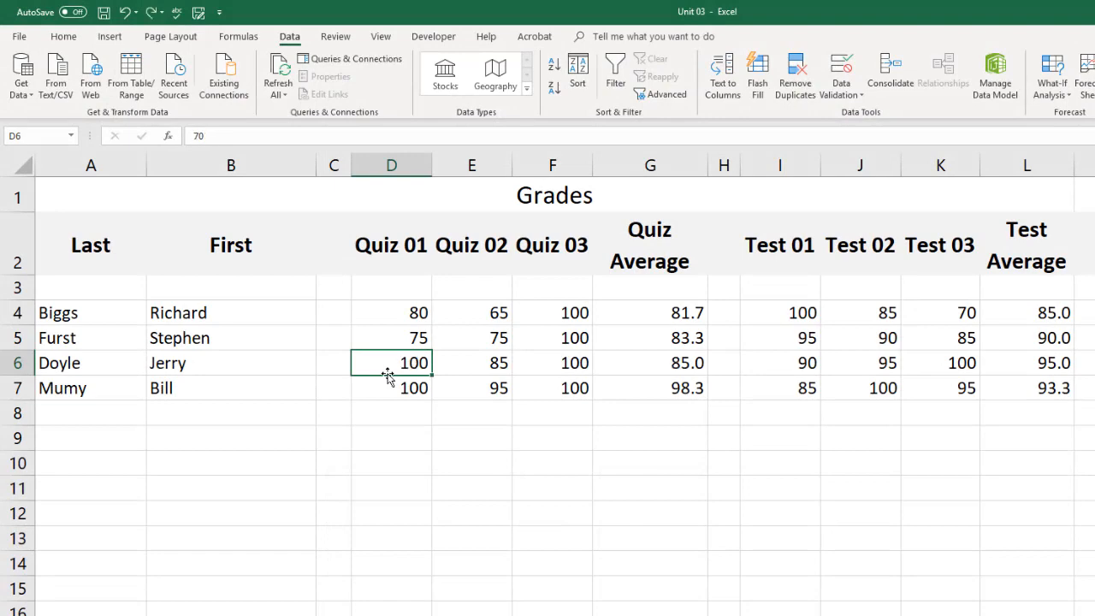
pyautogui.hotkey('ctrl', 'z')
pyautogui.hotkey('ctrl', 'y')
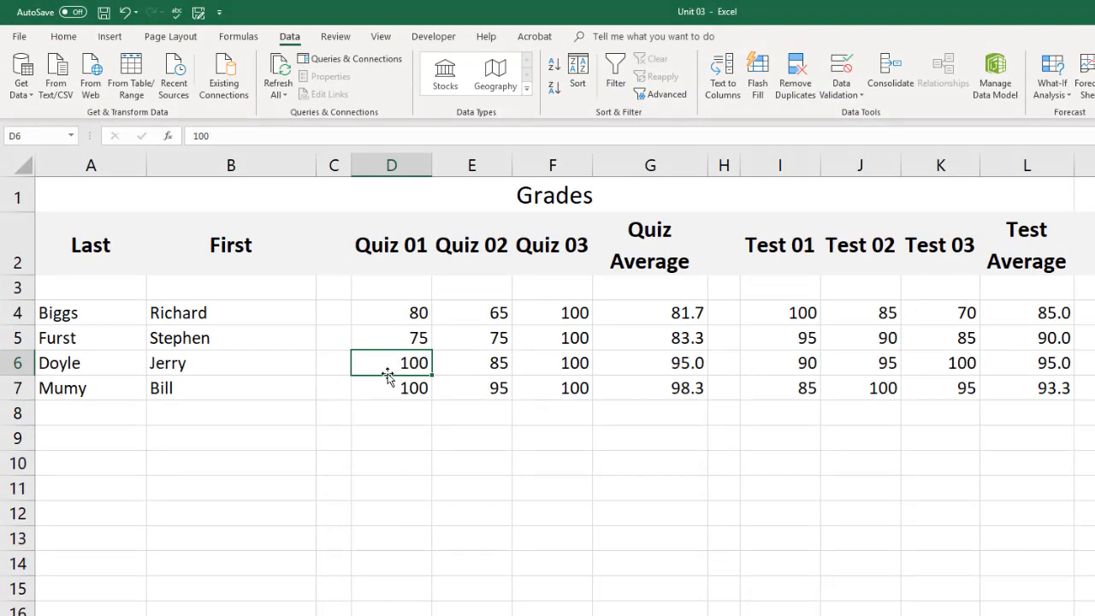